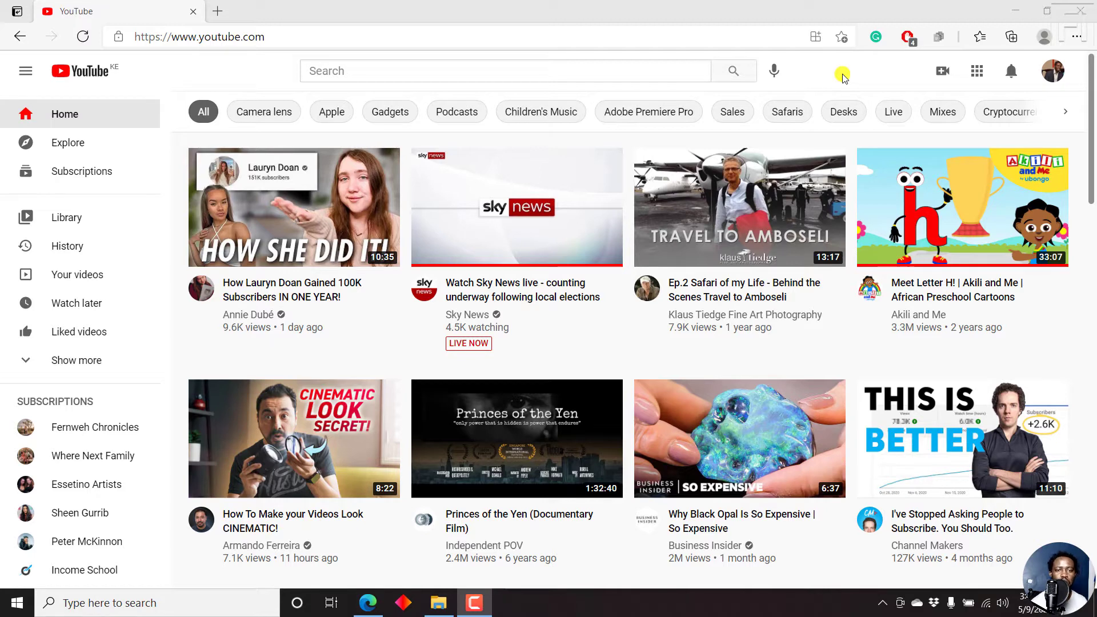
Start a video upload and add the How-to-Quickly-Export-Audio-as-MP3-WAV-or-M4a-in-Camtasia video from the Documents > Camtasia folder
click(941, 71)
click(974, 103)
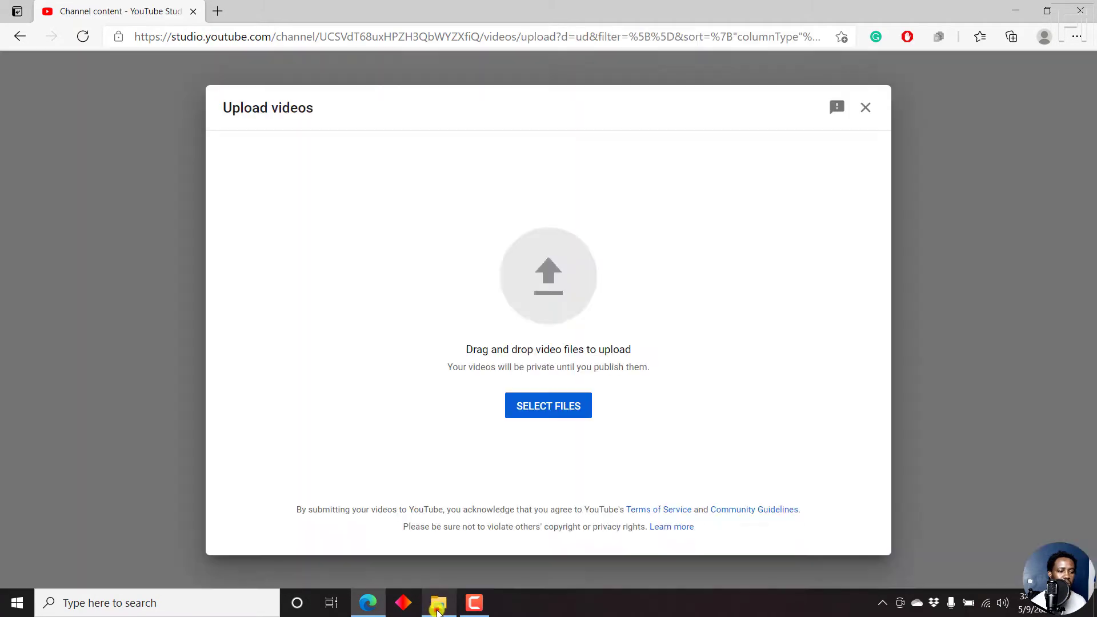
click(437, 607)
click(711, 430)
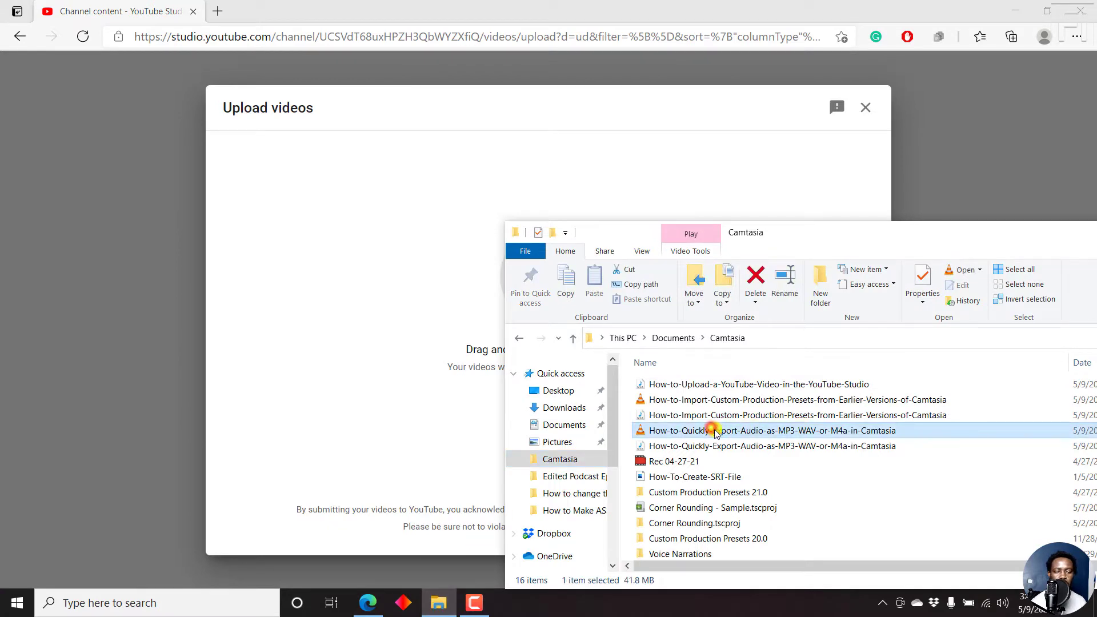
drag(713, 430, 394, 331)
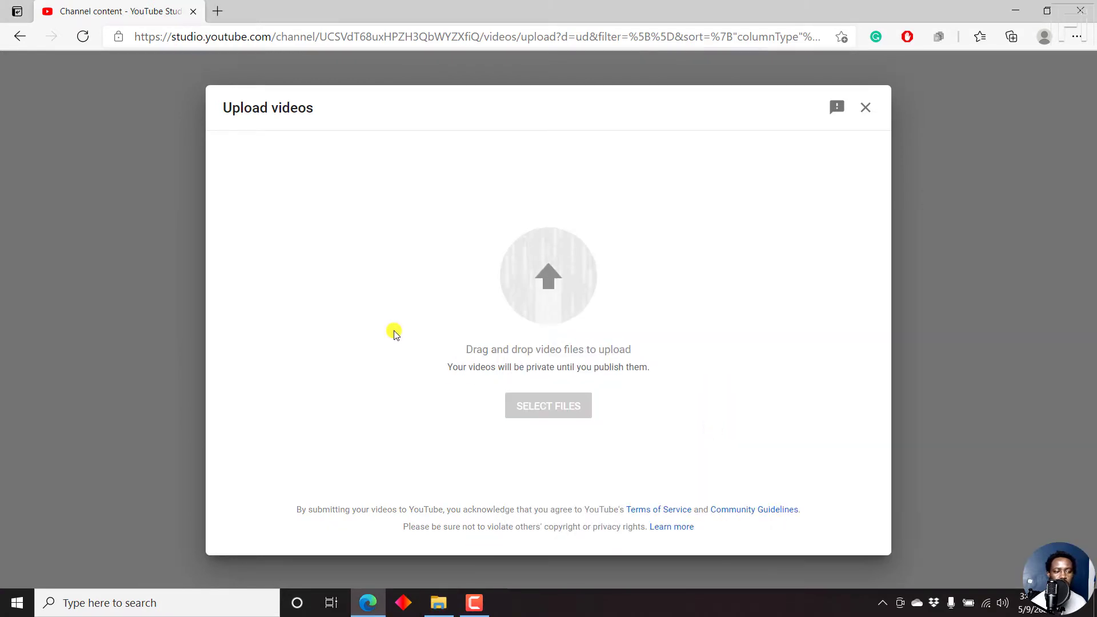
Write the description "In this video, I'll show you how to Quickly Export Audio Only as Mp3, WAV or M4A in Camtasia."
drag(334, 243, 683, 276)
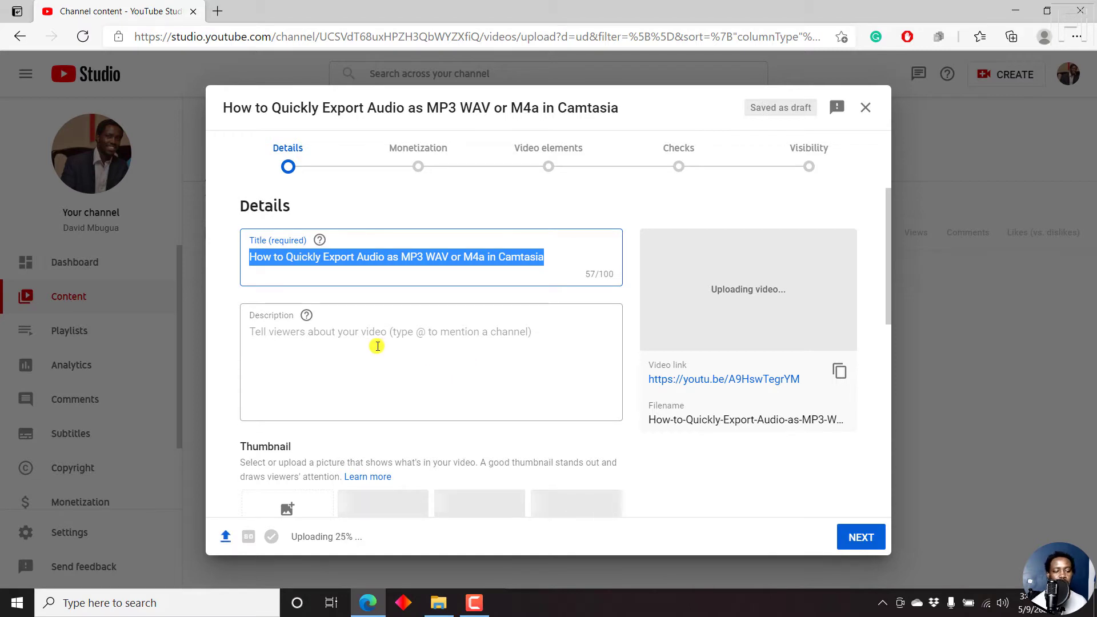
click(378, 346)
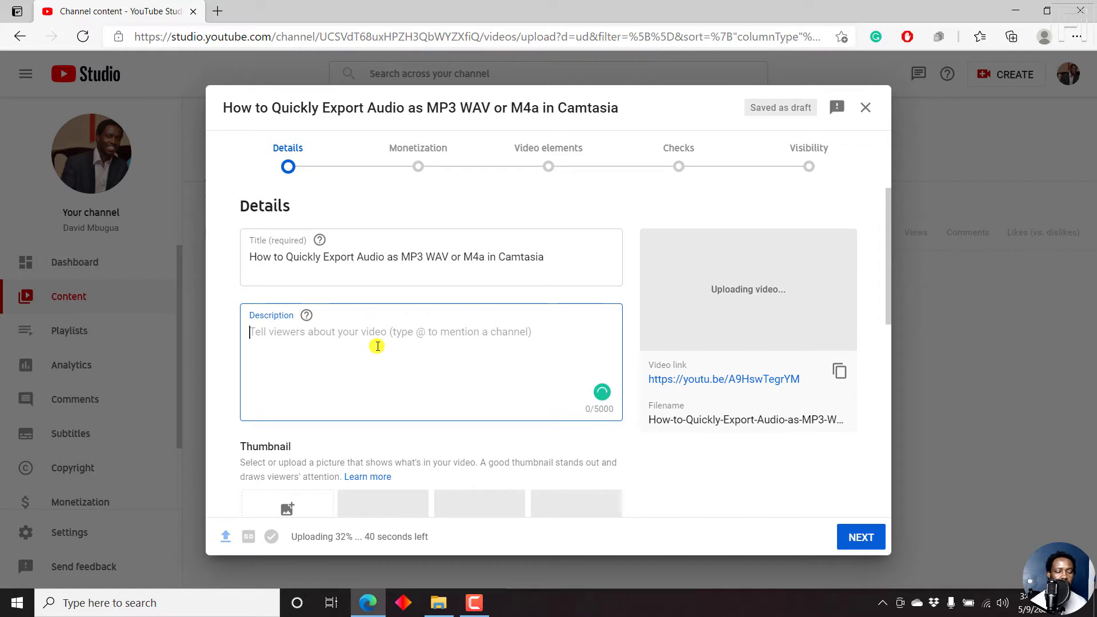
text(In tht)
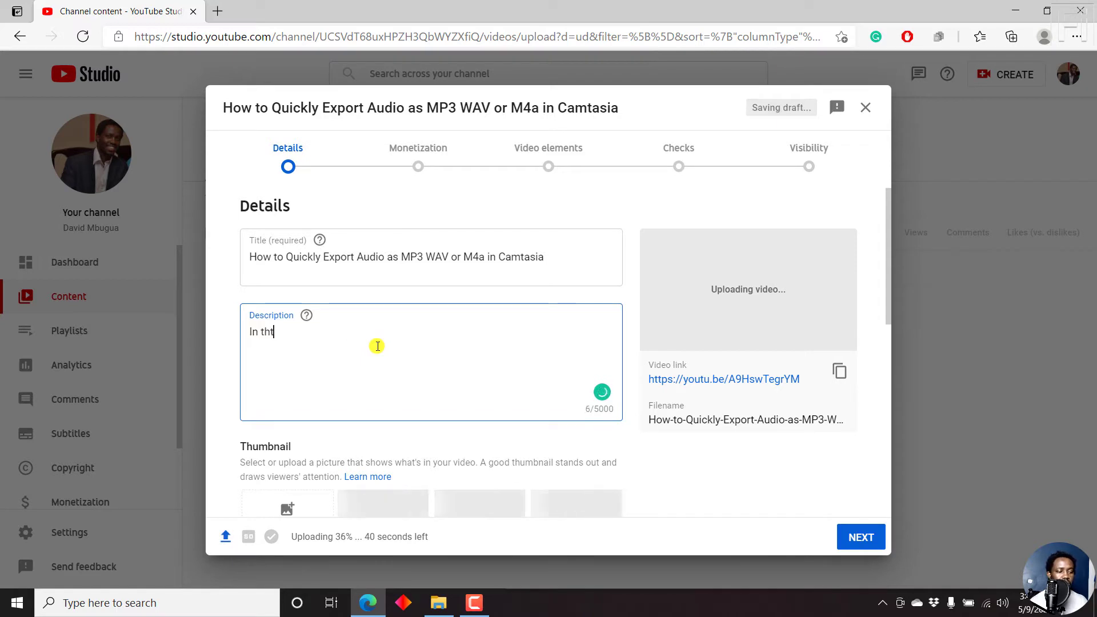
key(BackSpace)
text(is video, I)
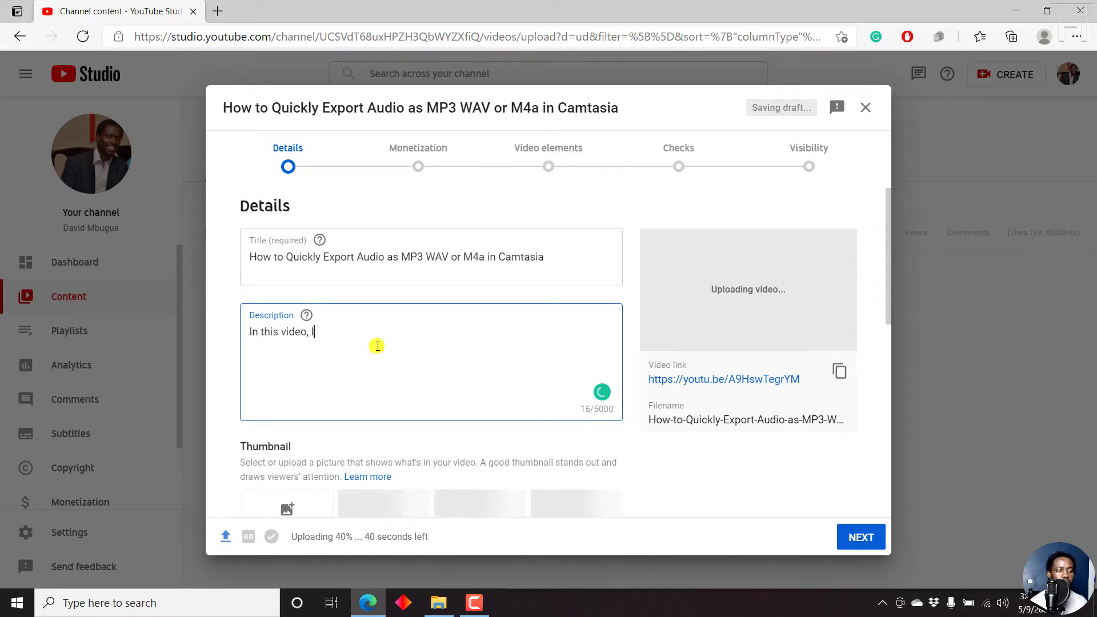
text('ll show you )
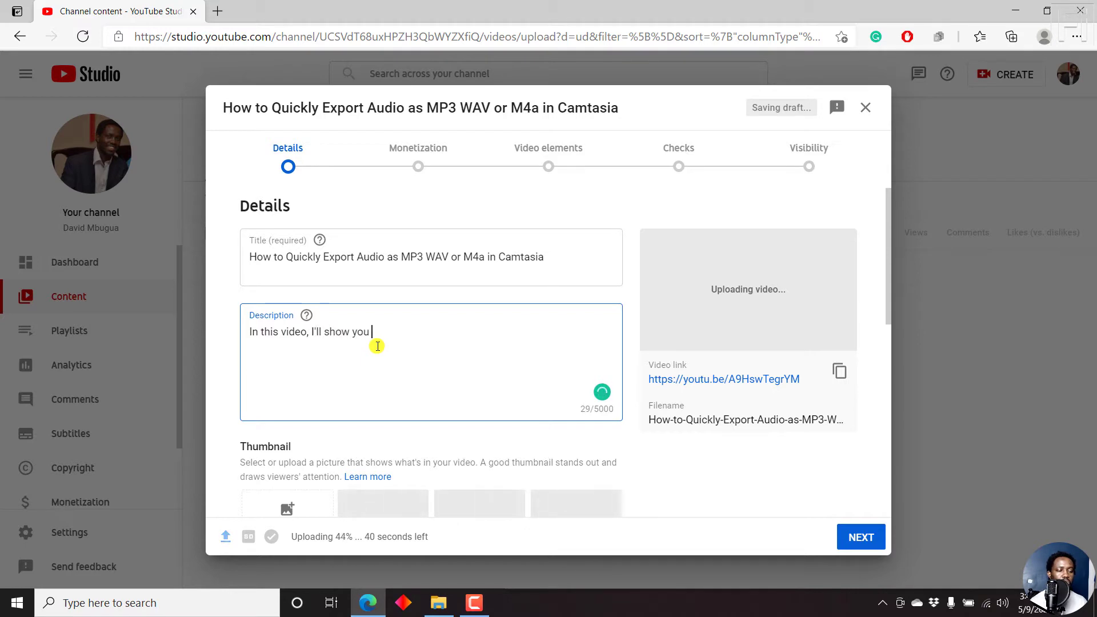
text(how you)
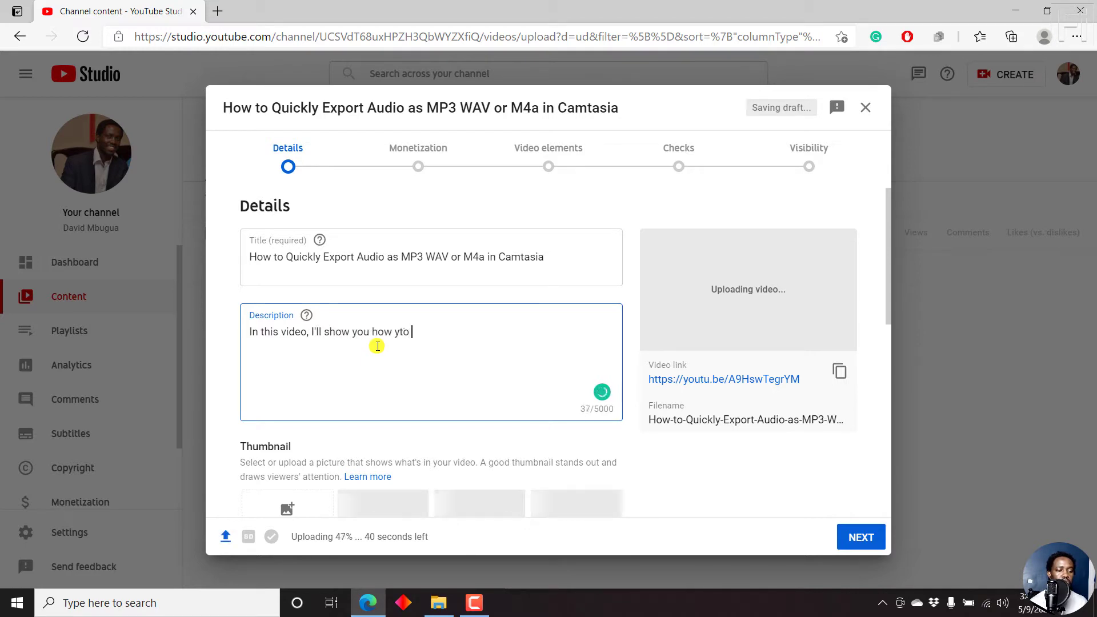
key(BackSpace)
key(BackSpace)
key(BackSpace)
text(to )
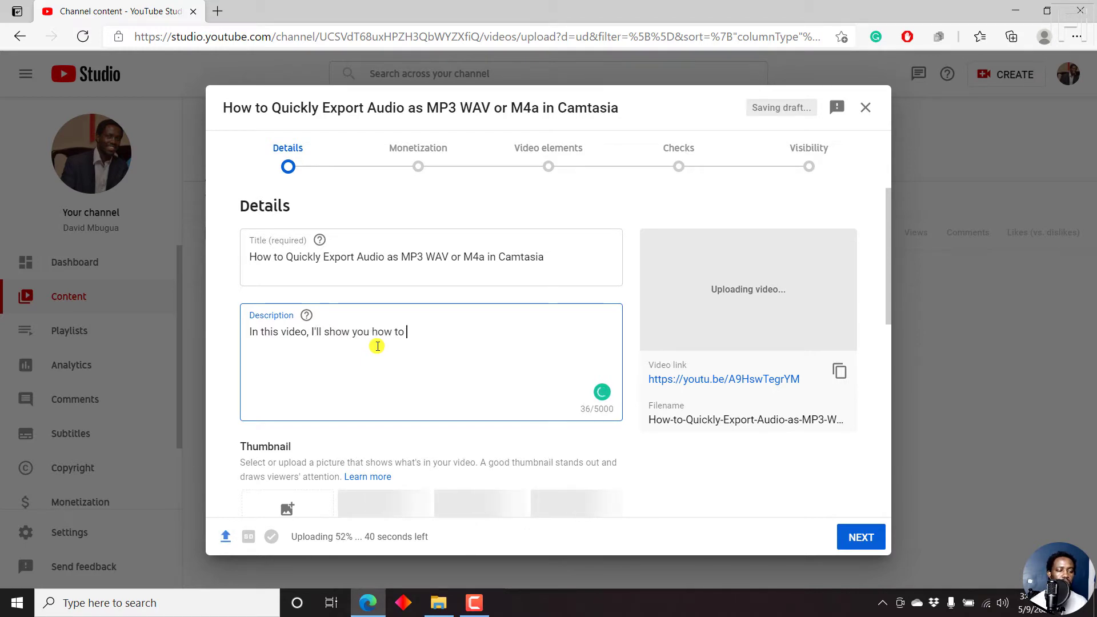
text(Quickly )
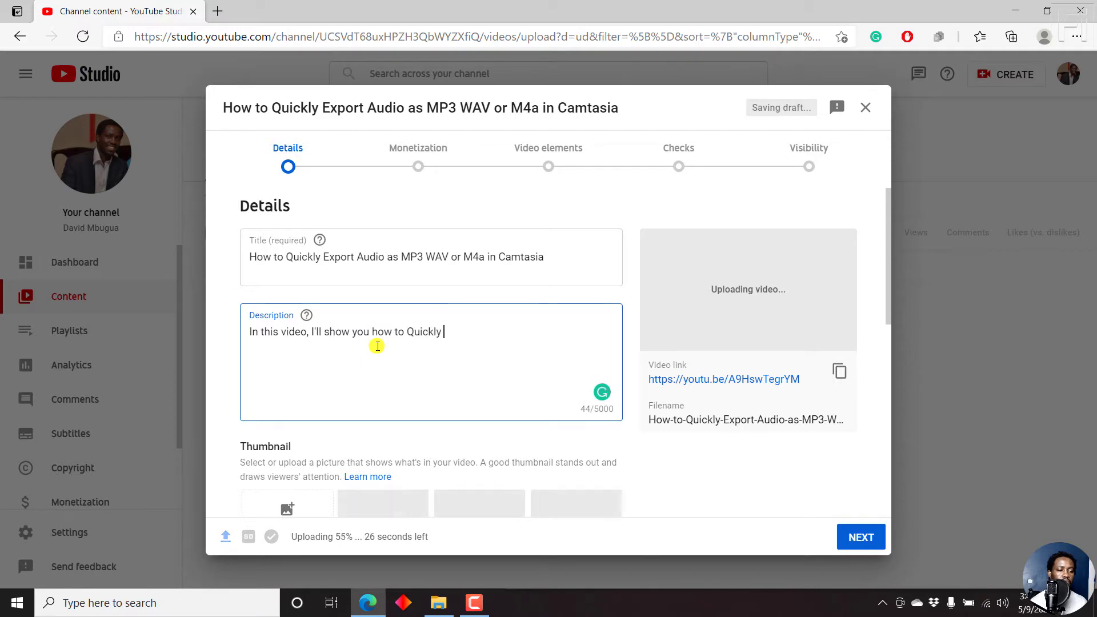
text(Export Au)
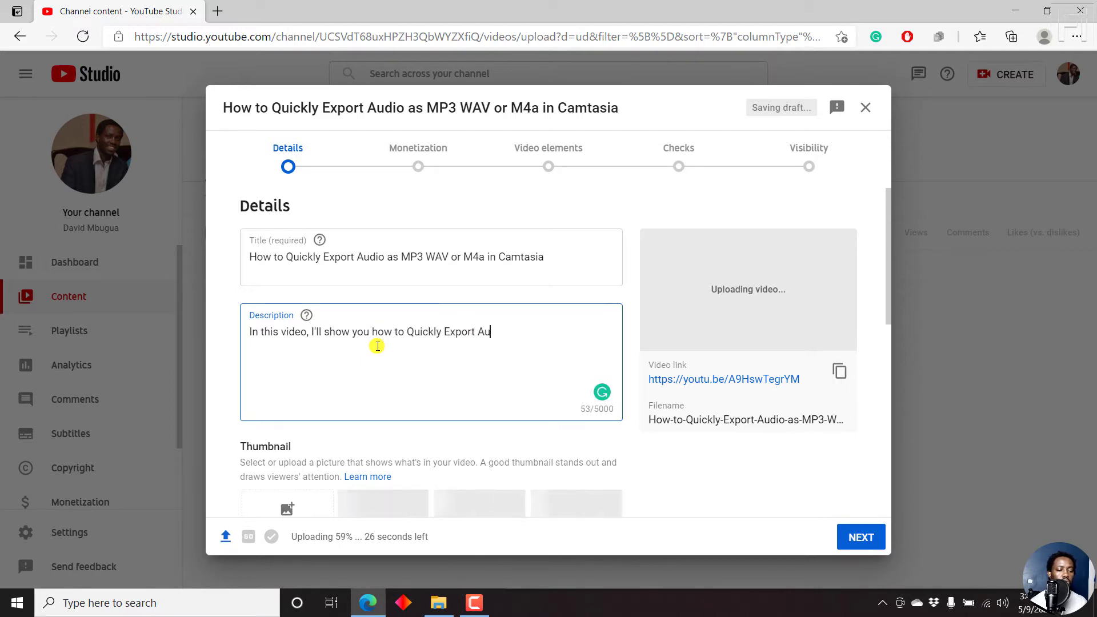
text(dio Only a)
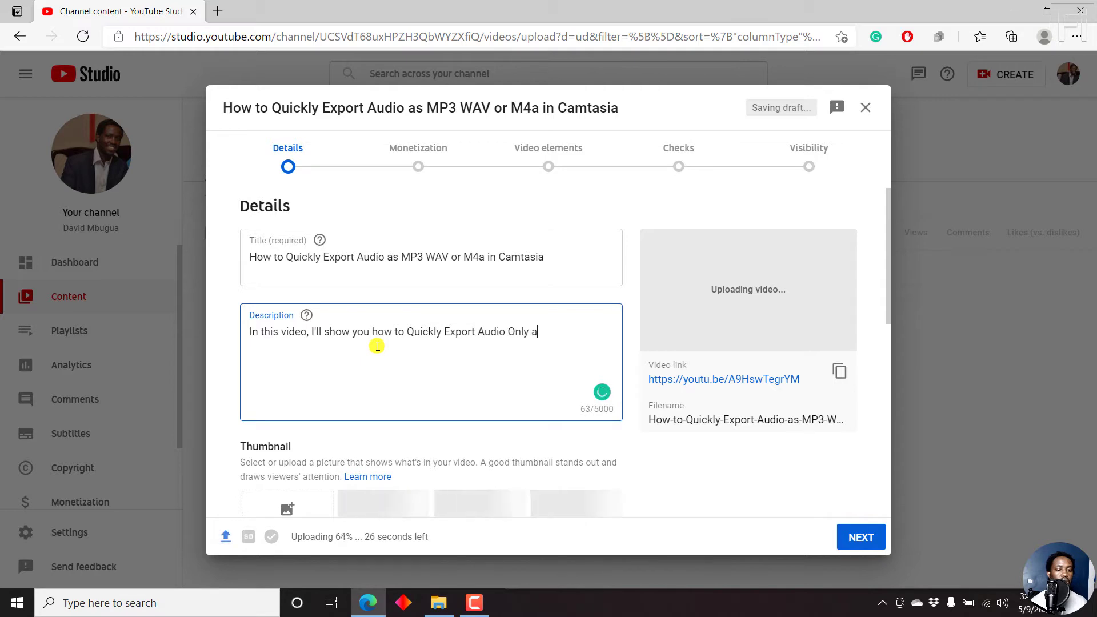
text(s Mp3,)
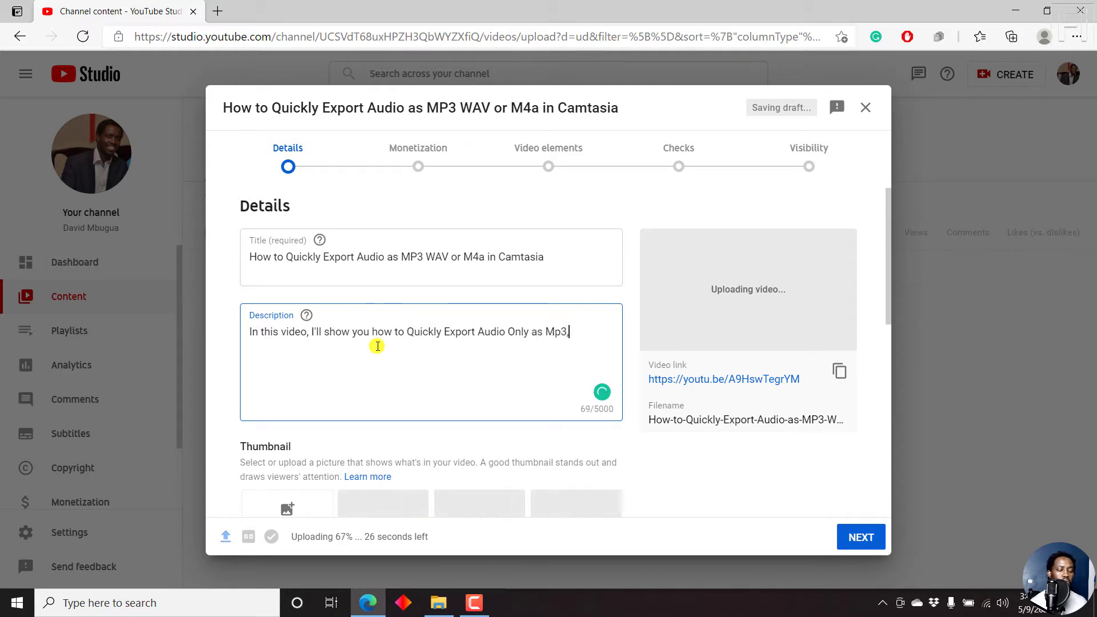
text( WAV or)
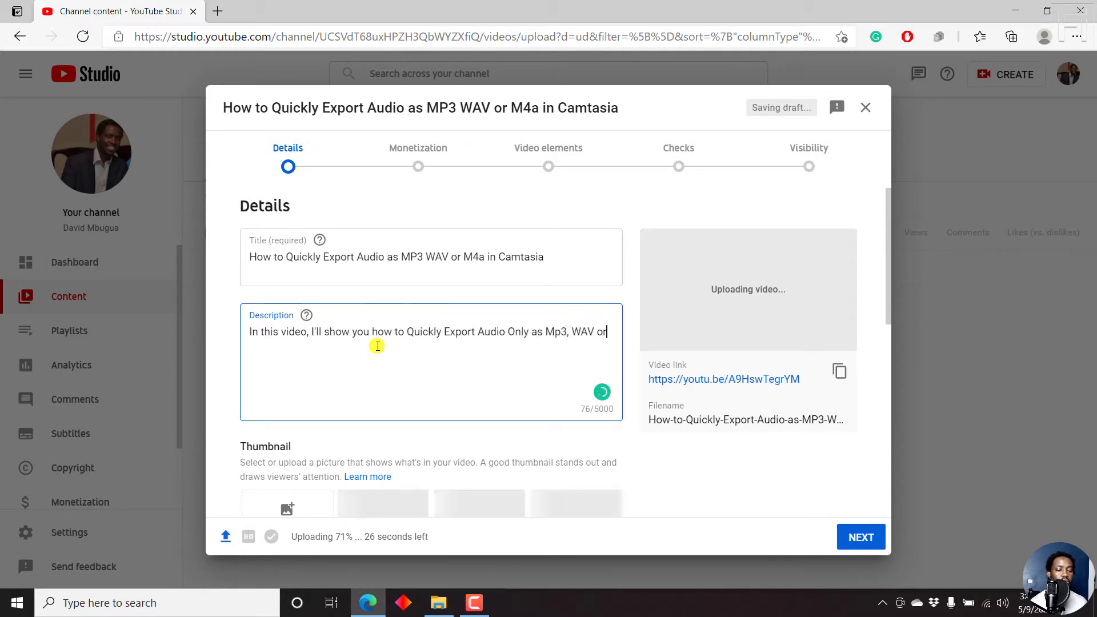
text( M)
text(4)
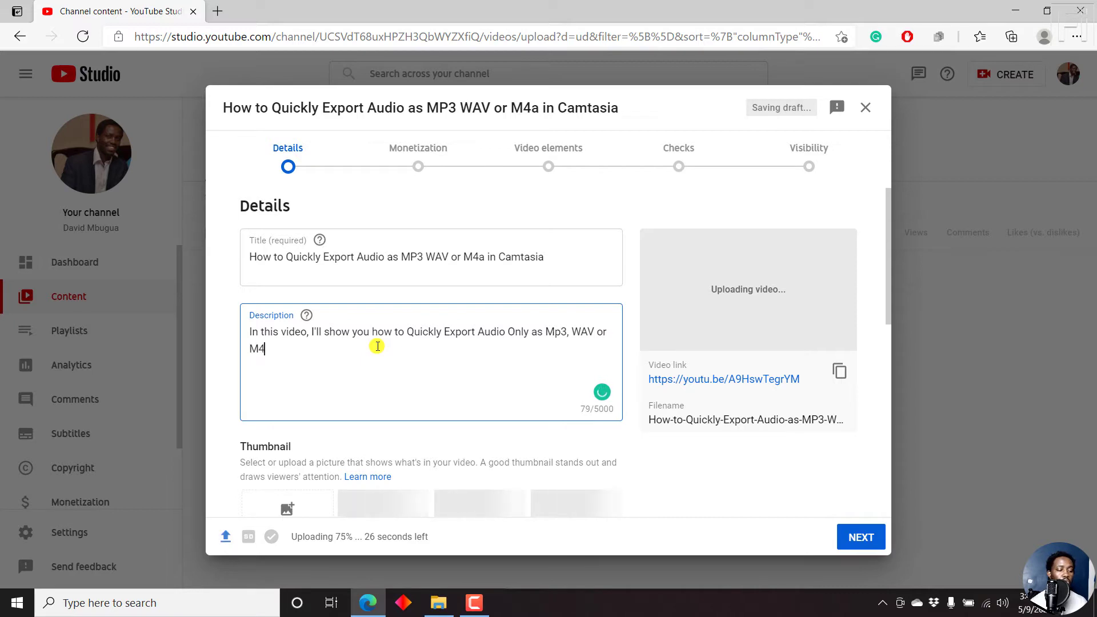
text(a in C)
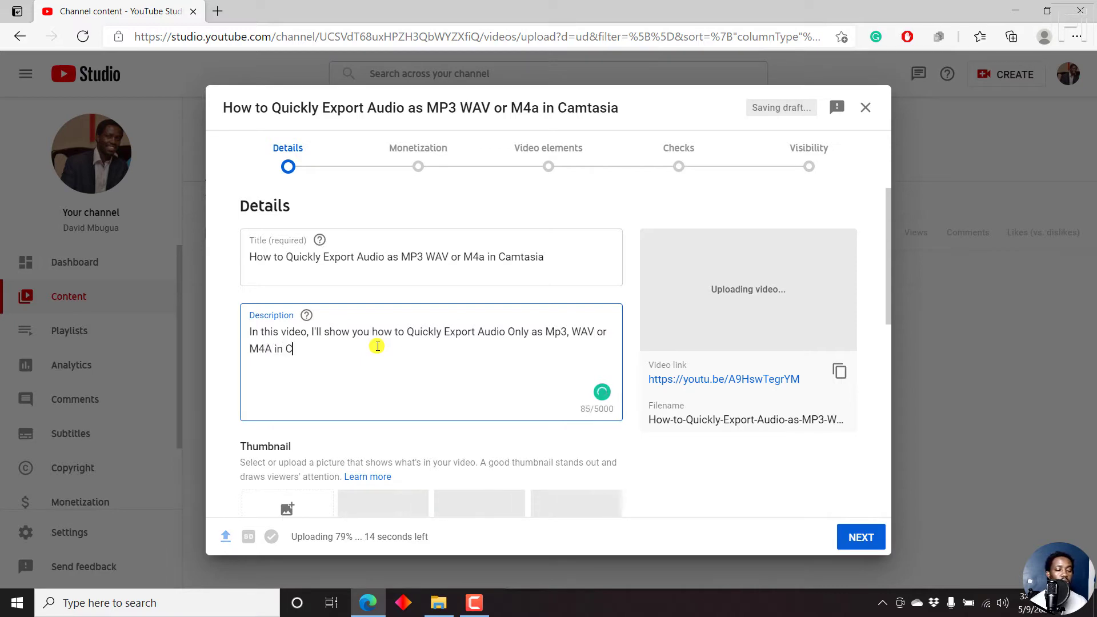
text(amtasia.)
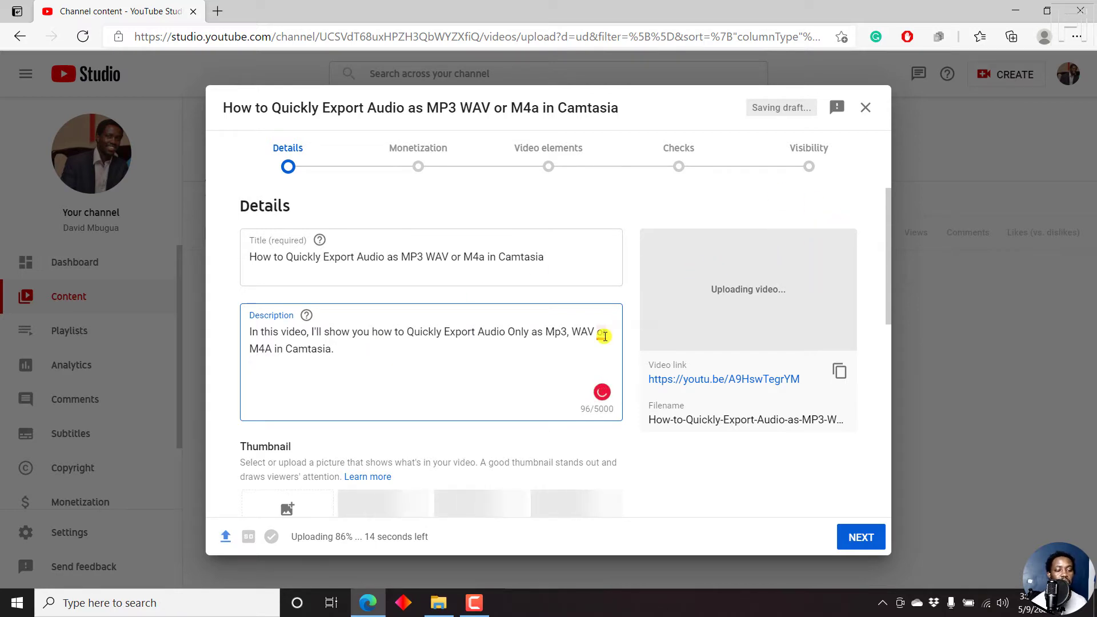
Accept the suggested grammar correction that adds a comma after "WAV" in the description
mouse_move(604, 336)
click(612, 375)
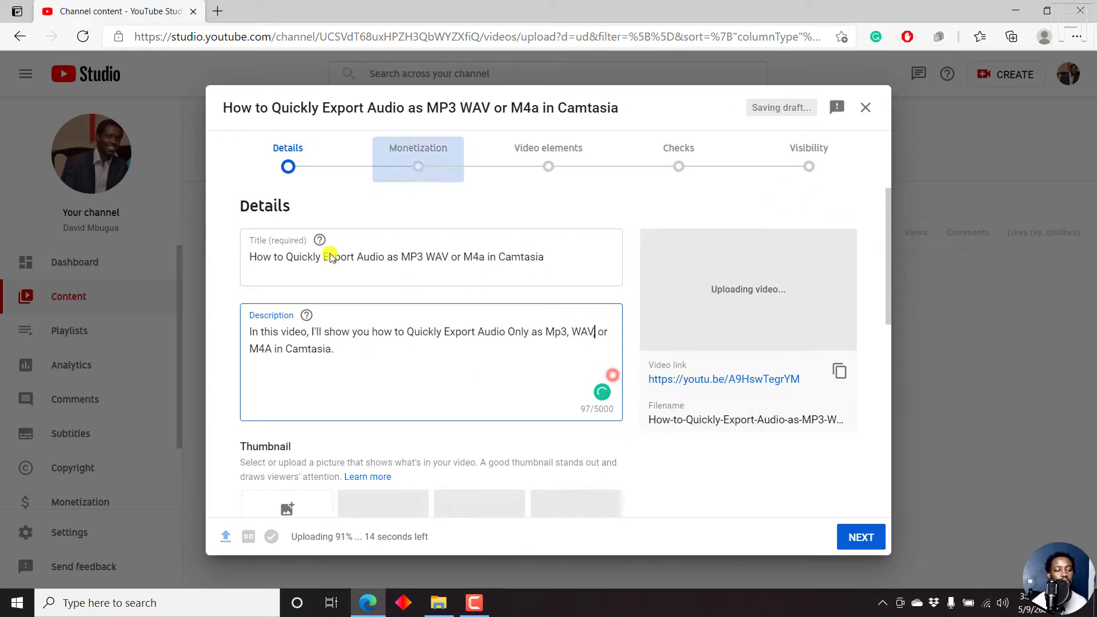
click(418, 258)
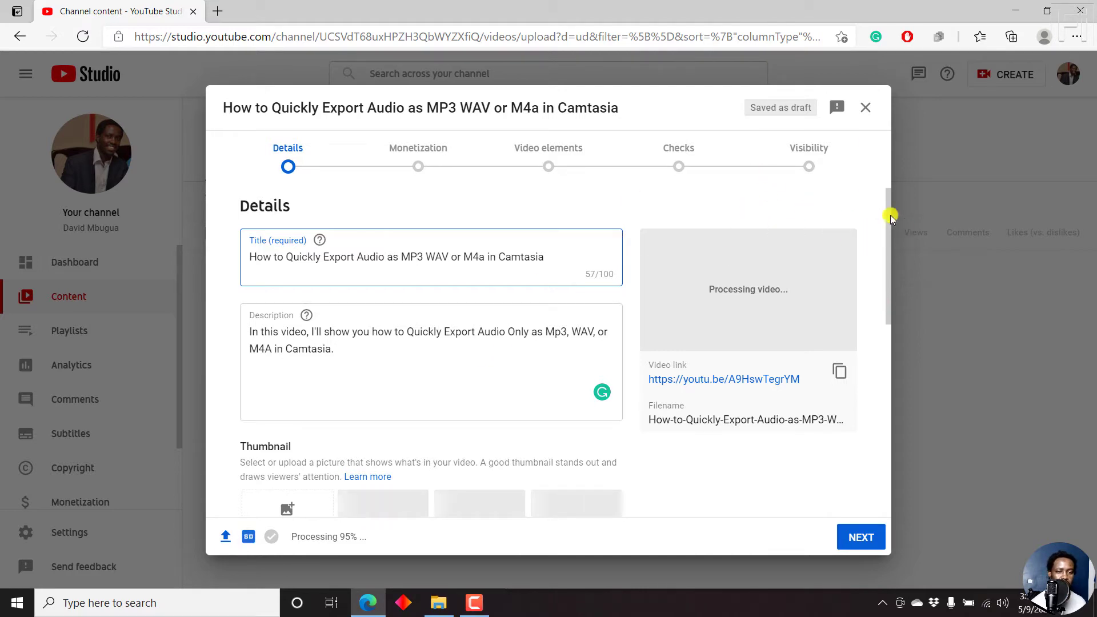
Upload the custom "Quickly Export" image from the Downloads folder as the video's thumbnail
drag(889, 215, 890, 251)
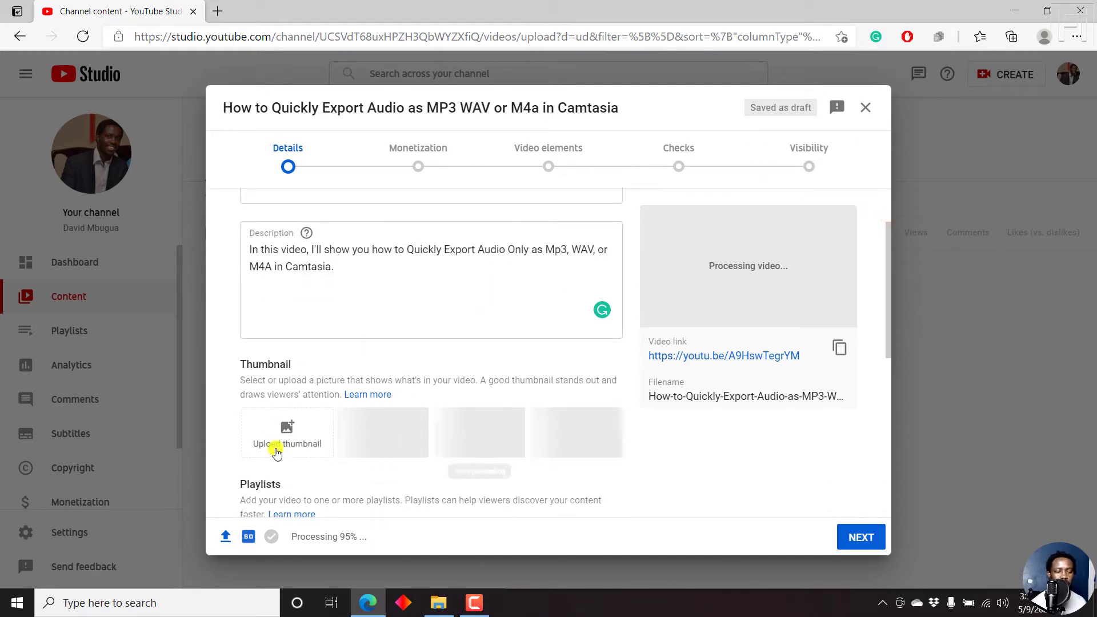
click(449, 603)
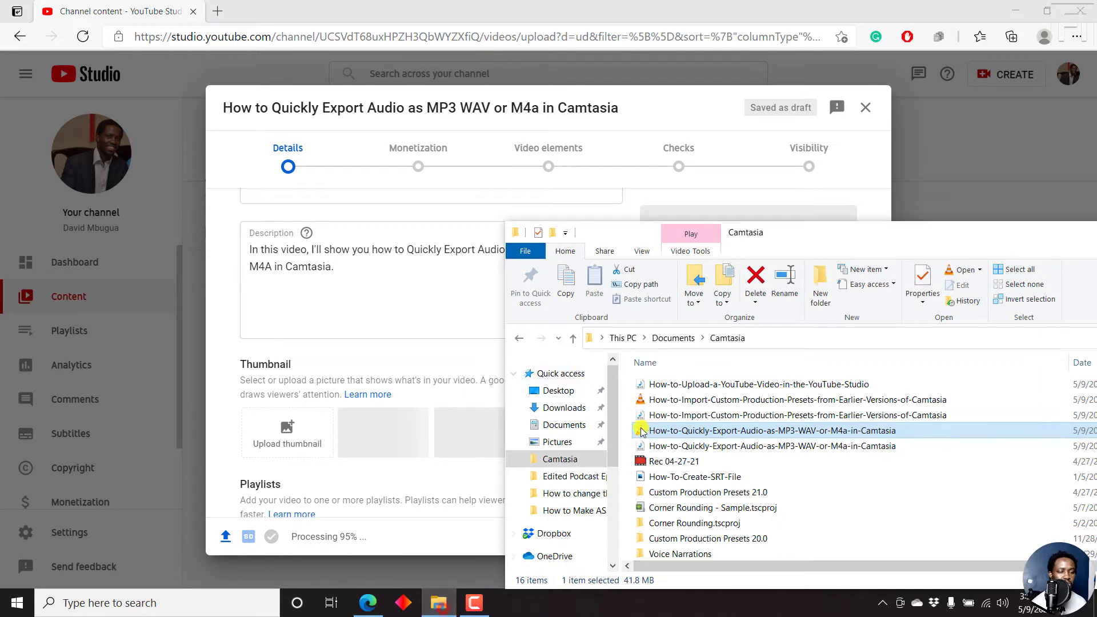
click(565, 408)
drag(715, 400, 288, 431)
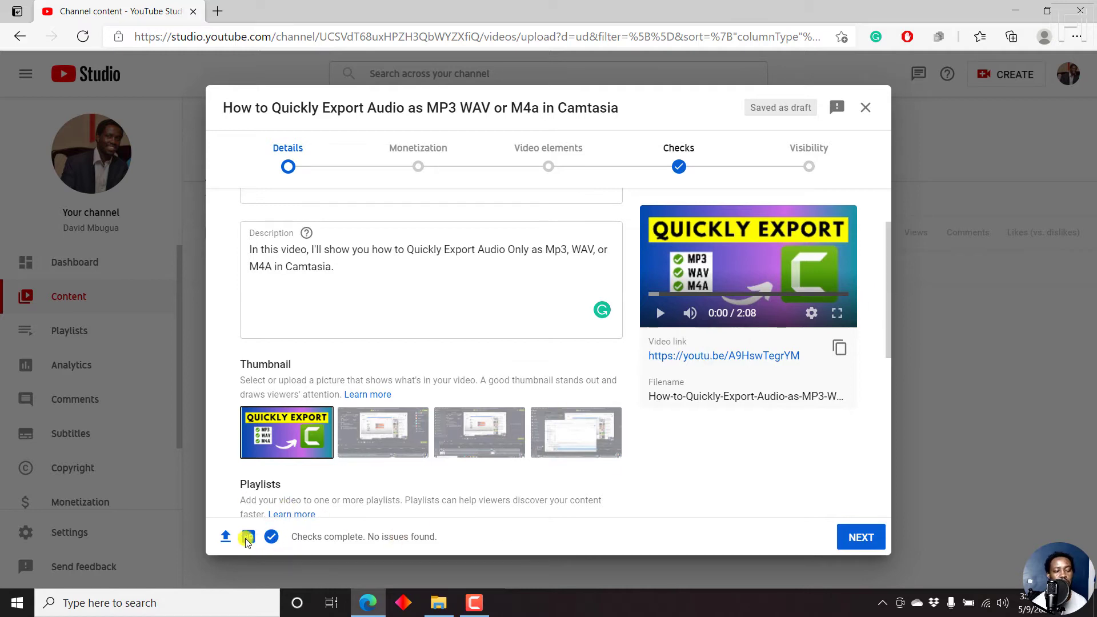
mouse_move(228, 540)
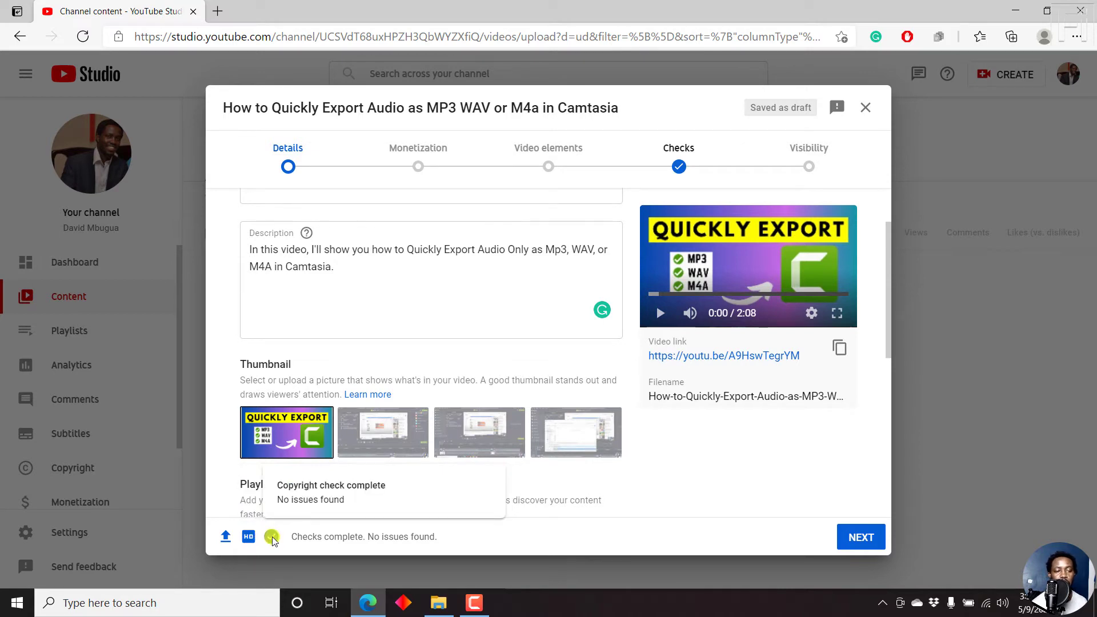
Proceed to the monetization settings, turn monetization on for the video and continue to ad suitability
click(868, 537)
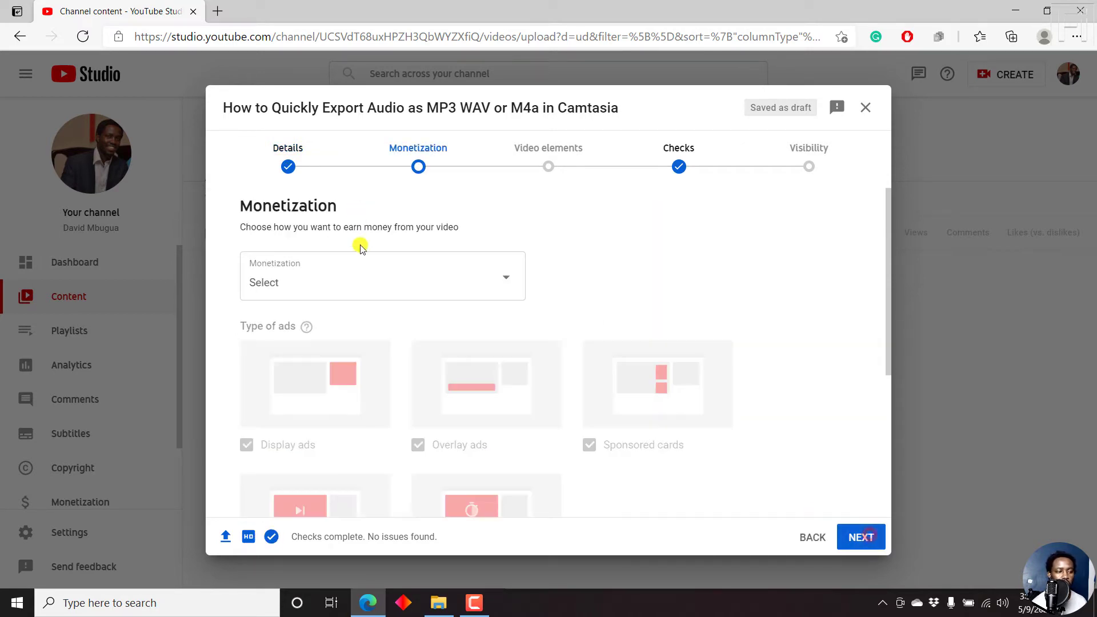
click(368, 262)
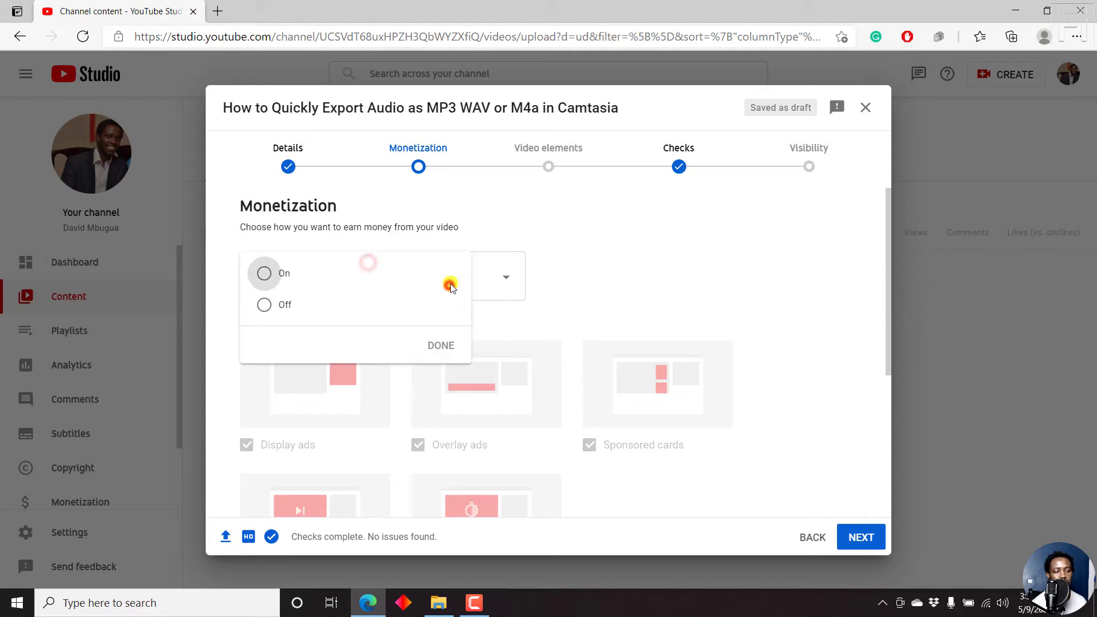
click(264, 273)
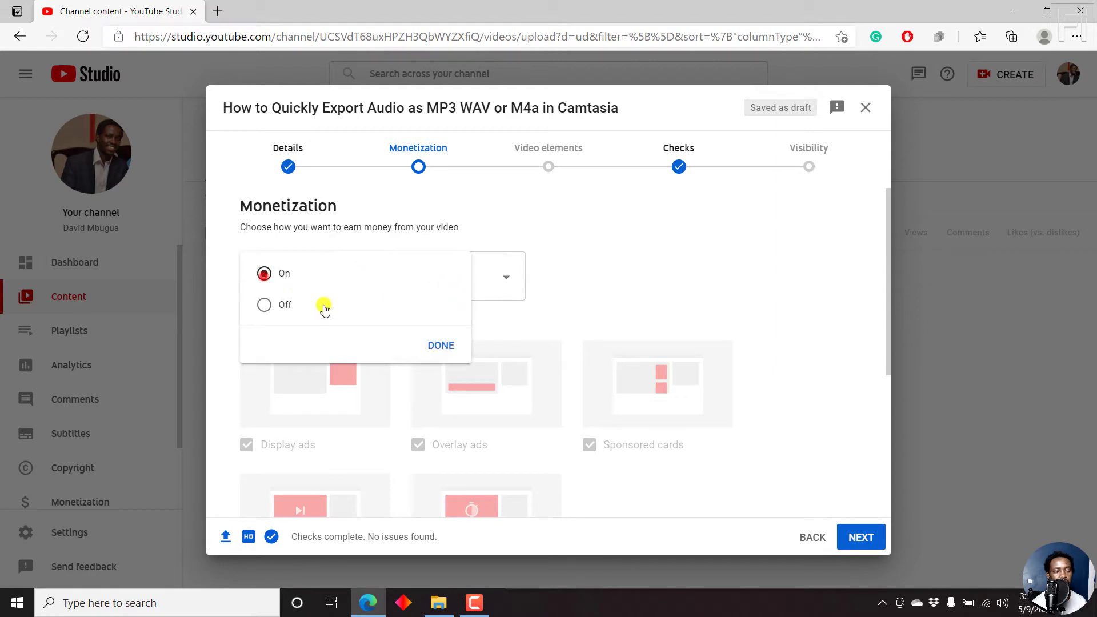
click(441, 346)
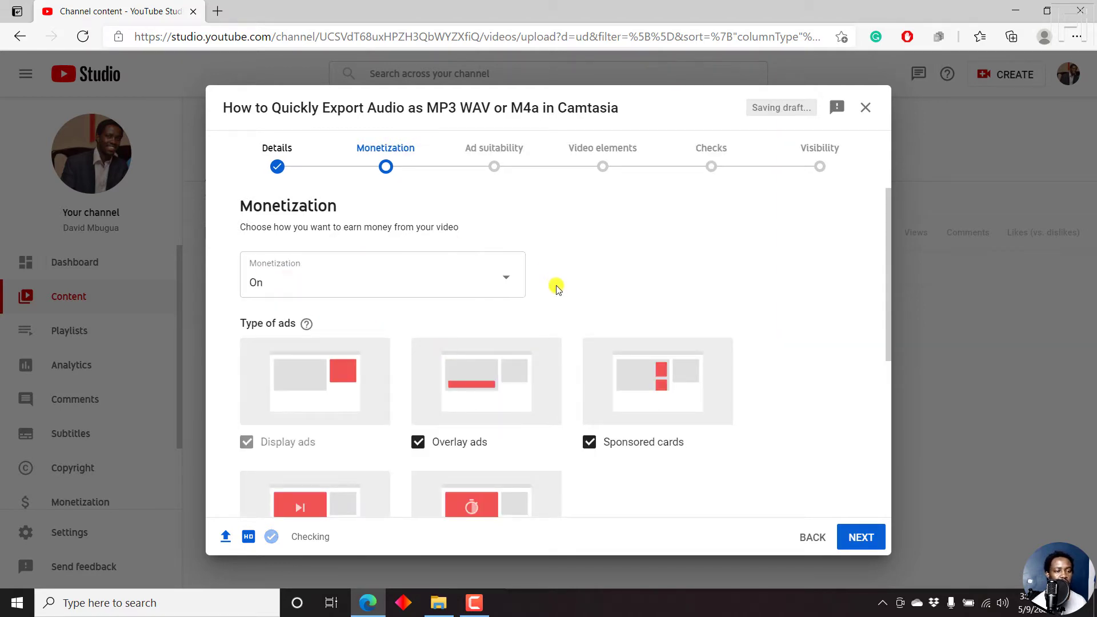
drag(889, 261, 894, 478)
click(855, 538)
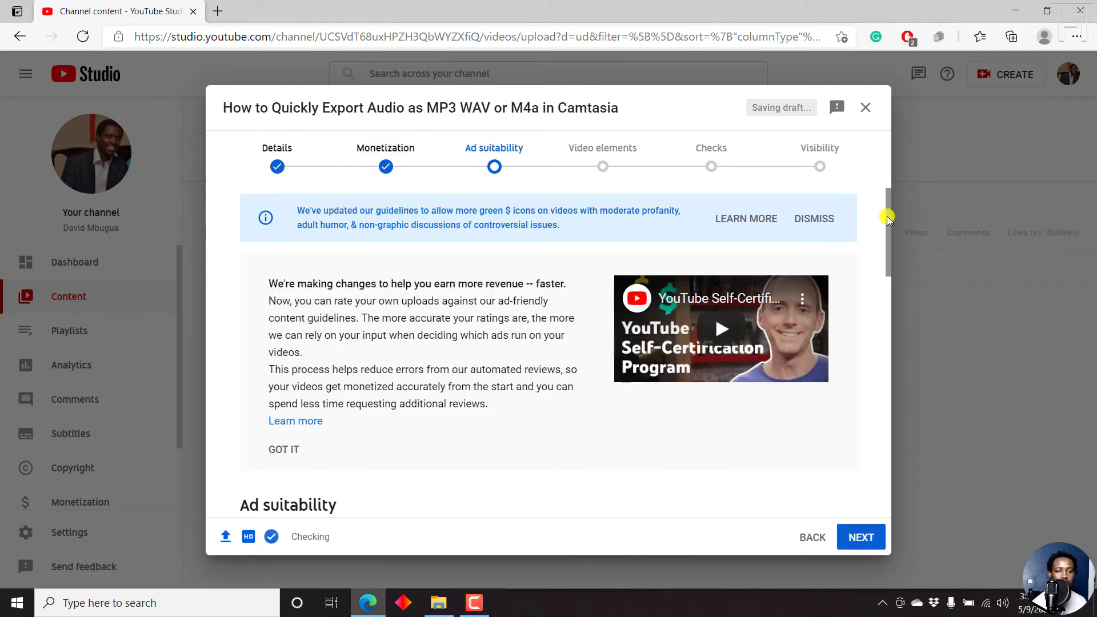
Rate the video's ad suitability as "None of the above", submit the rating and continue to the video elements
drag(889, 216, 886, 265)
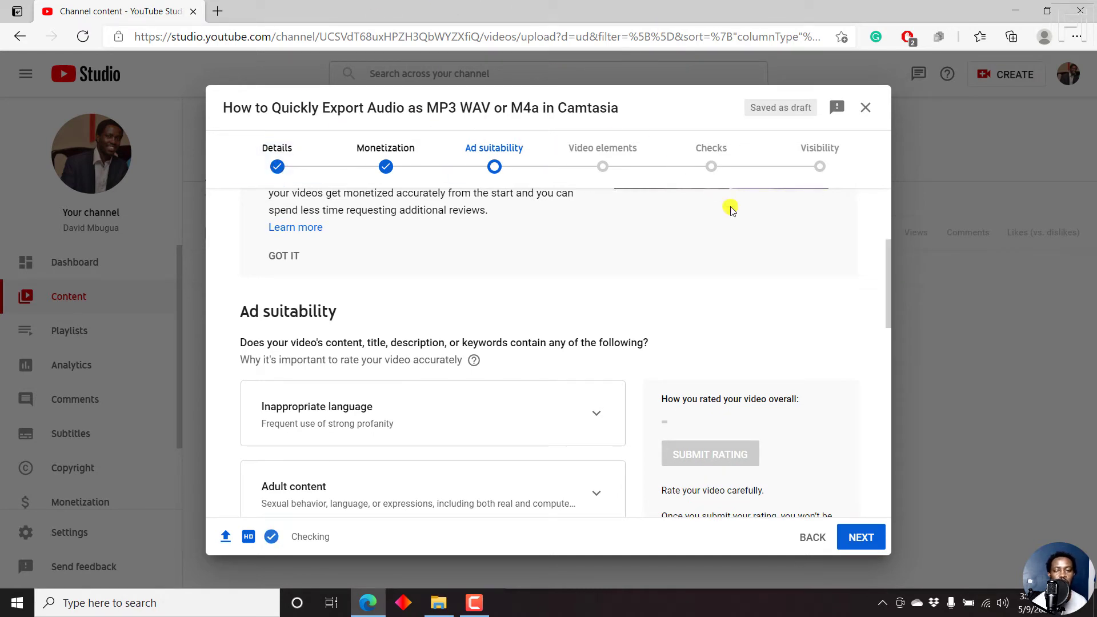
drag(888, 257, 869, 506)
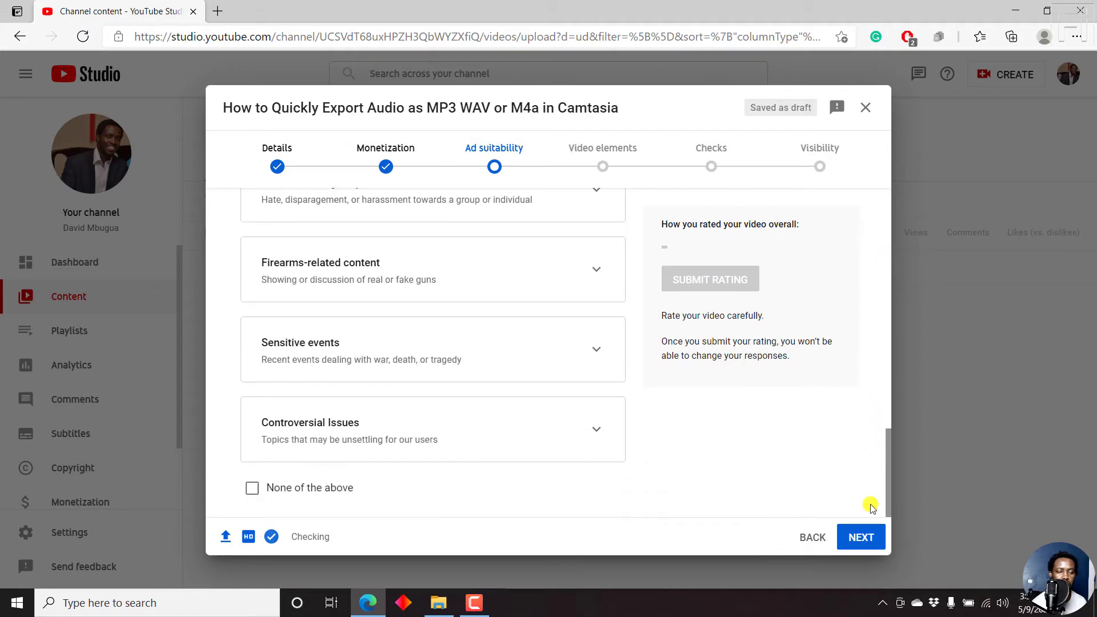
click(252, 488)
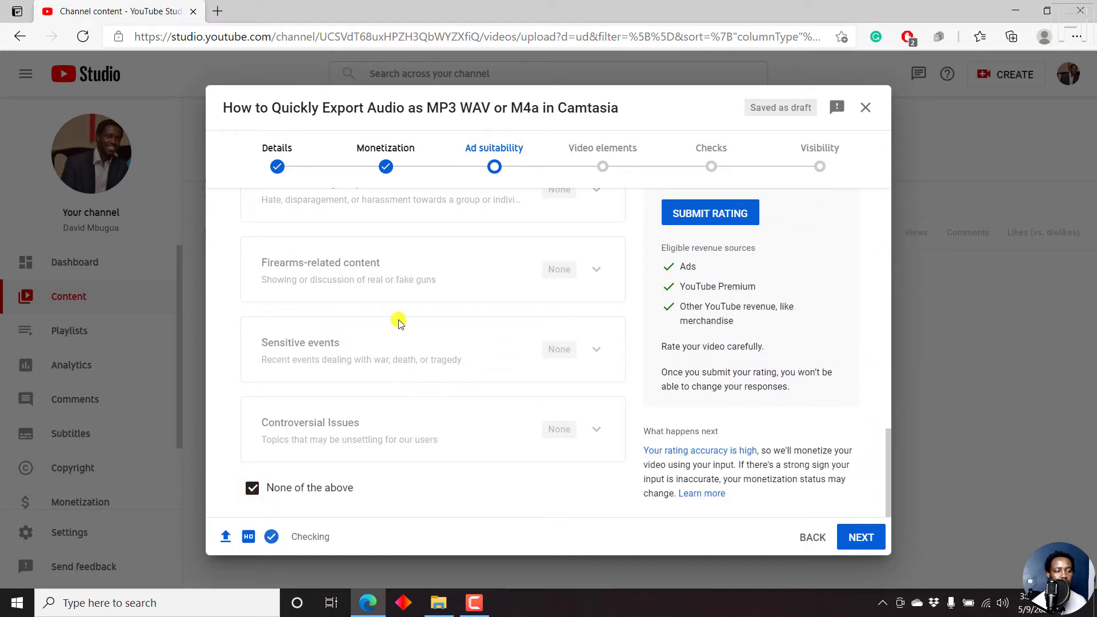
click(693, 216)
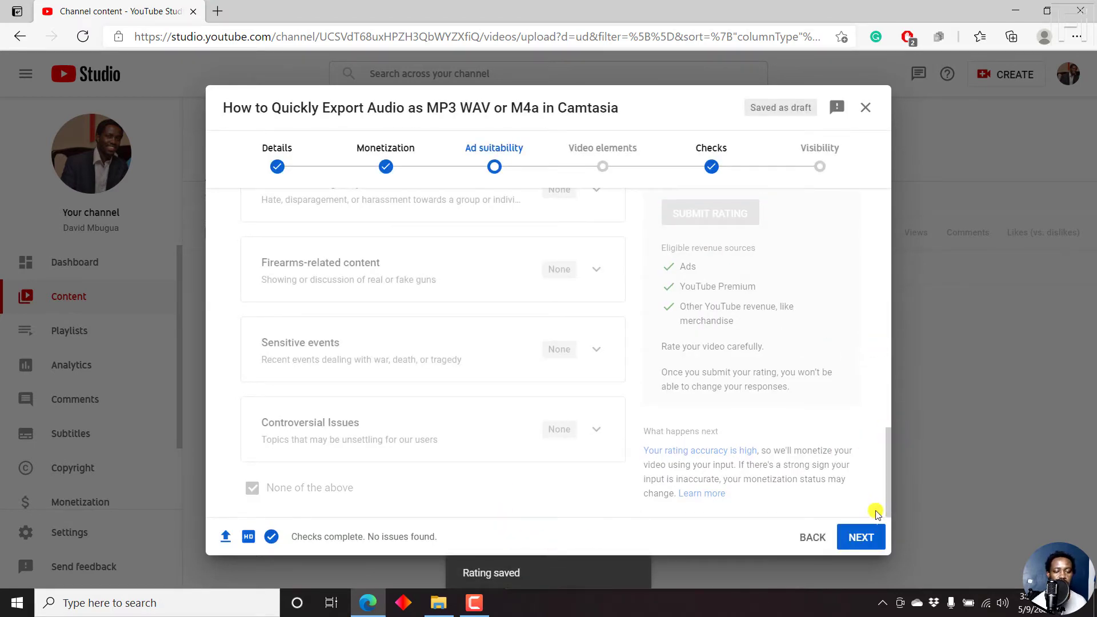
click(861, 536)
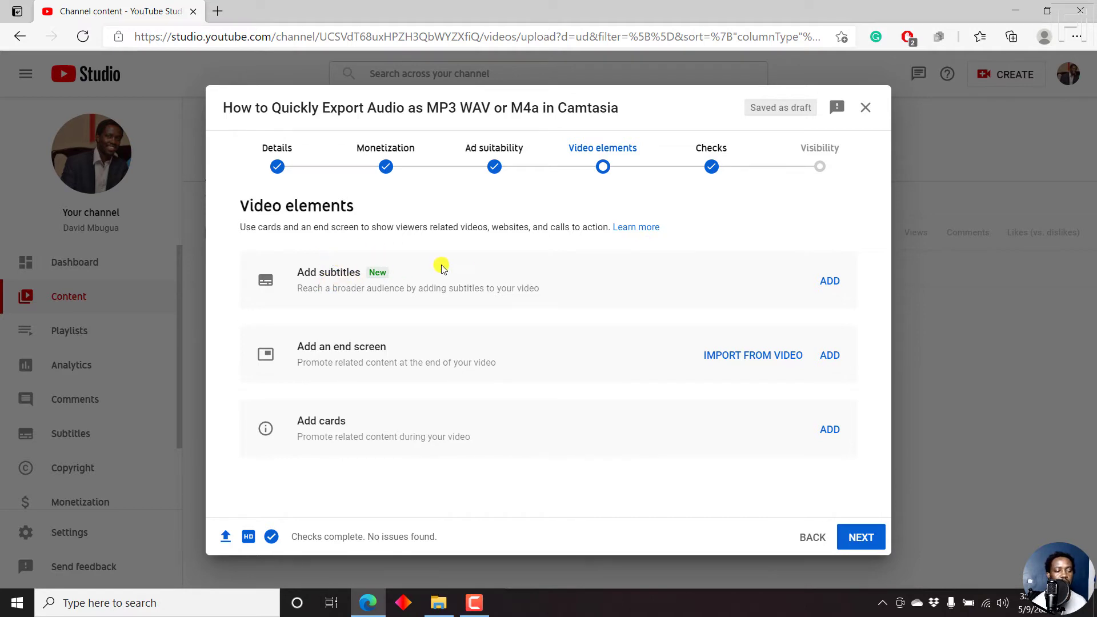
click(292, 152)
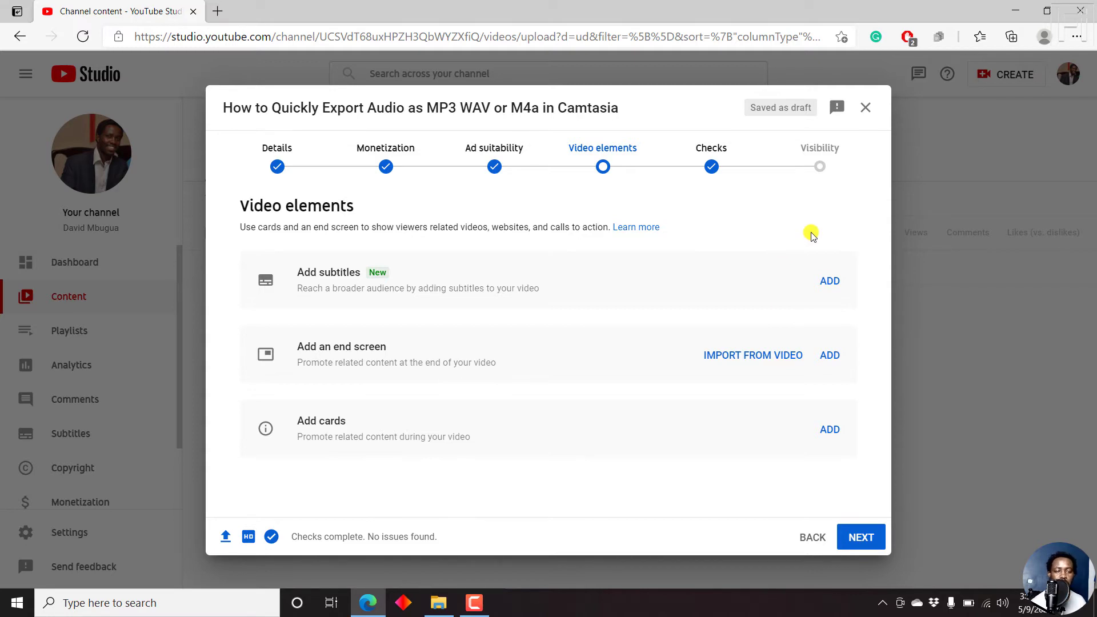
Start adding English subtitles to the video by choosing to type the captions manually
click(832, 282)
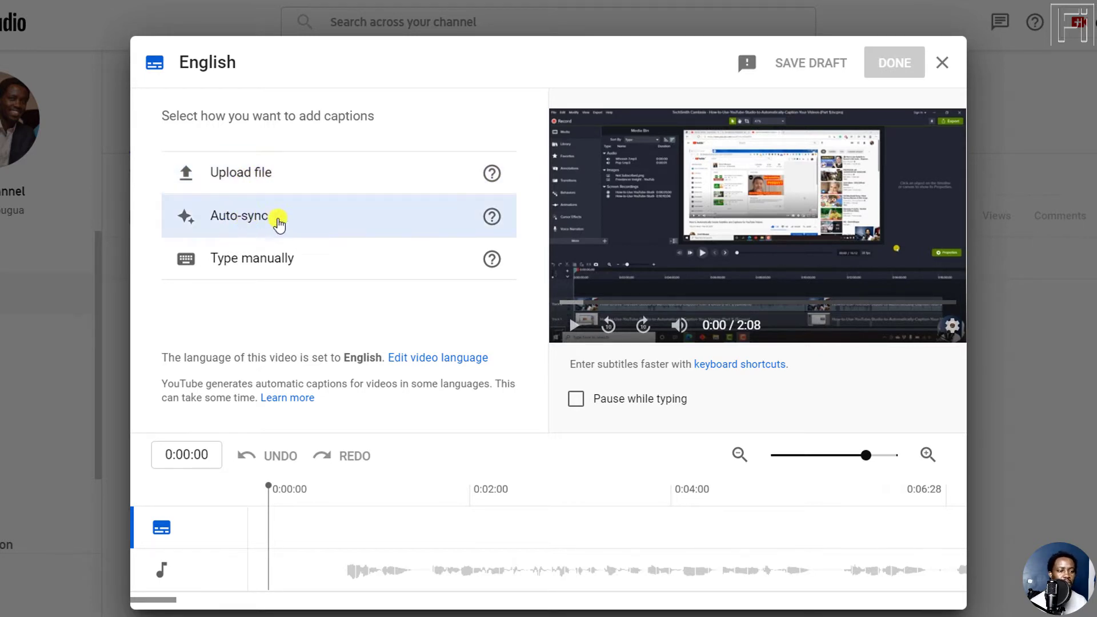
mouse_move(494, 221)
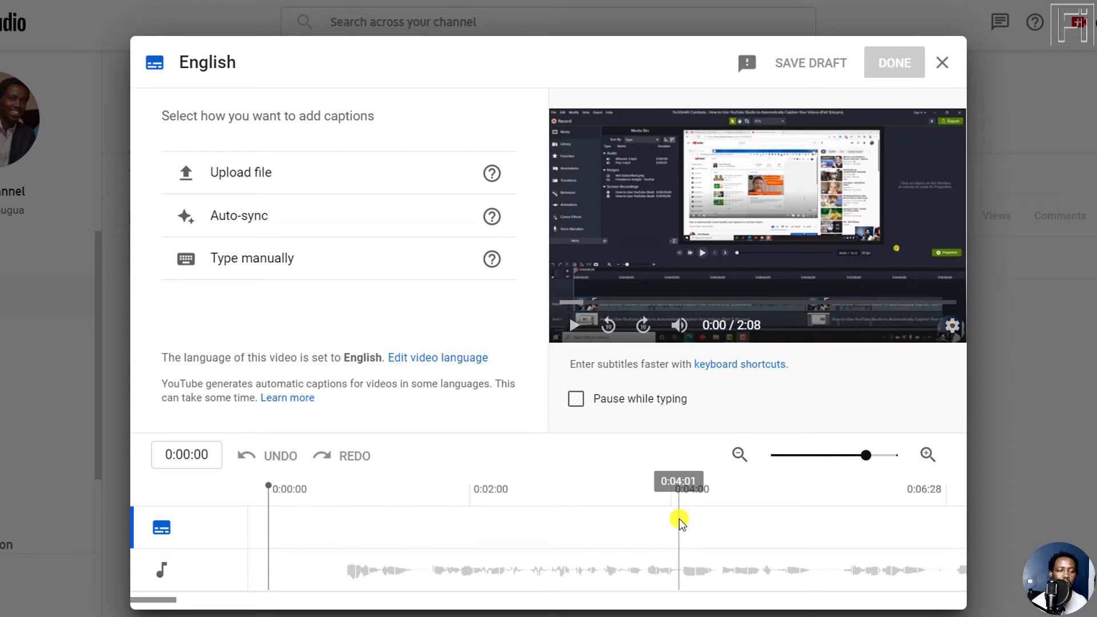
click(250, 260)
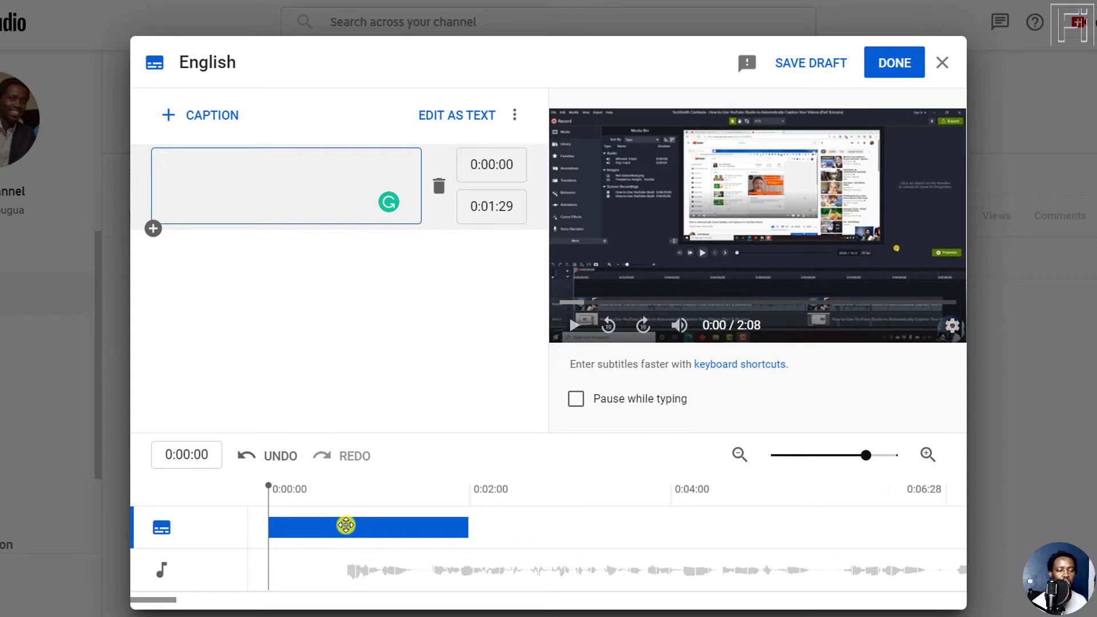
Move and lengthen the empty caption on the timeline so it runs from 0:00:21 to 0:05:17
drag(335, 529, 407, 530)
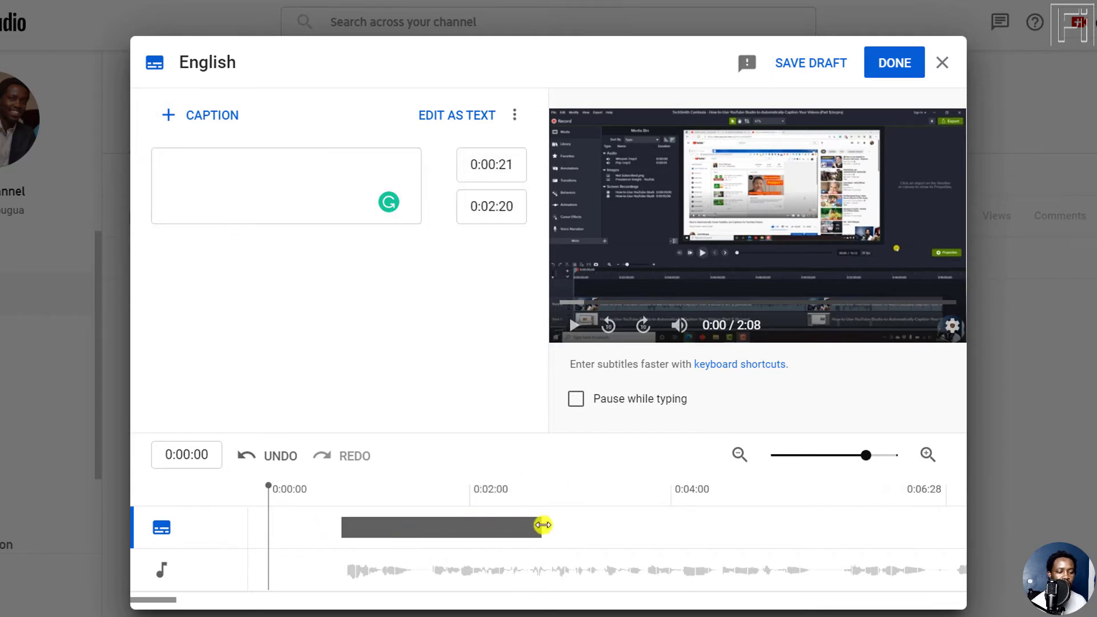
drag(541, 526, 833, 516)
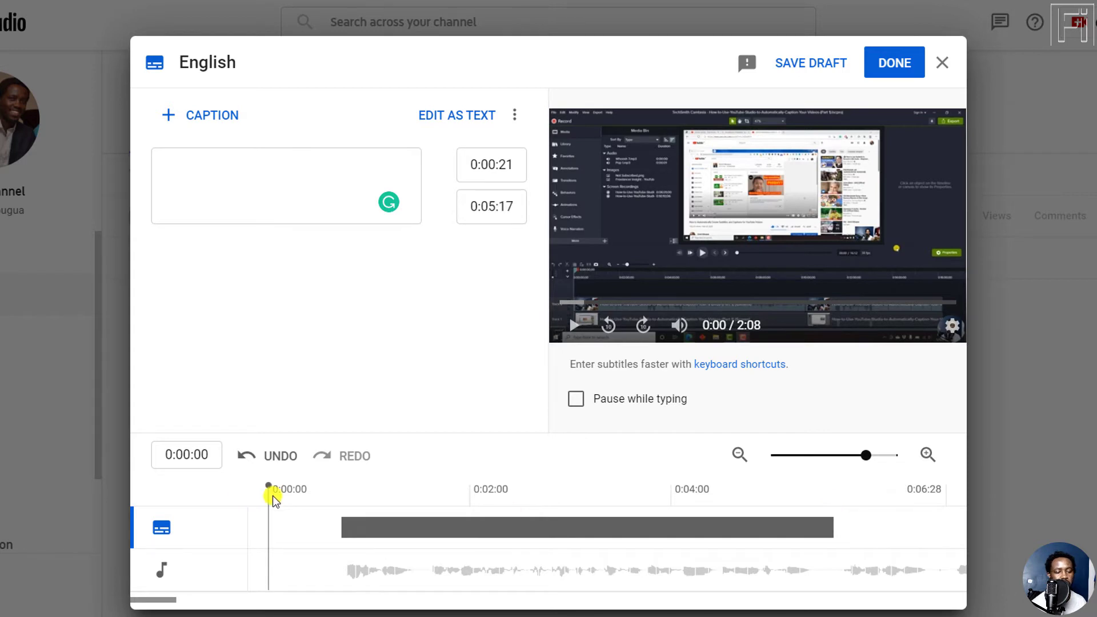
click(359, 522)
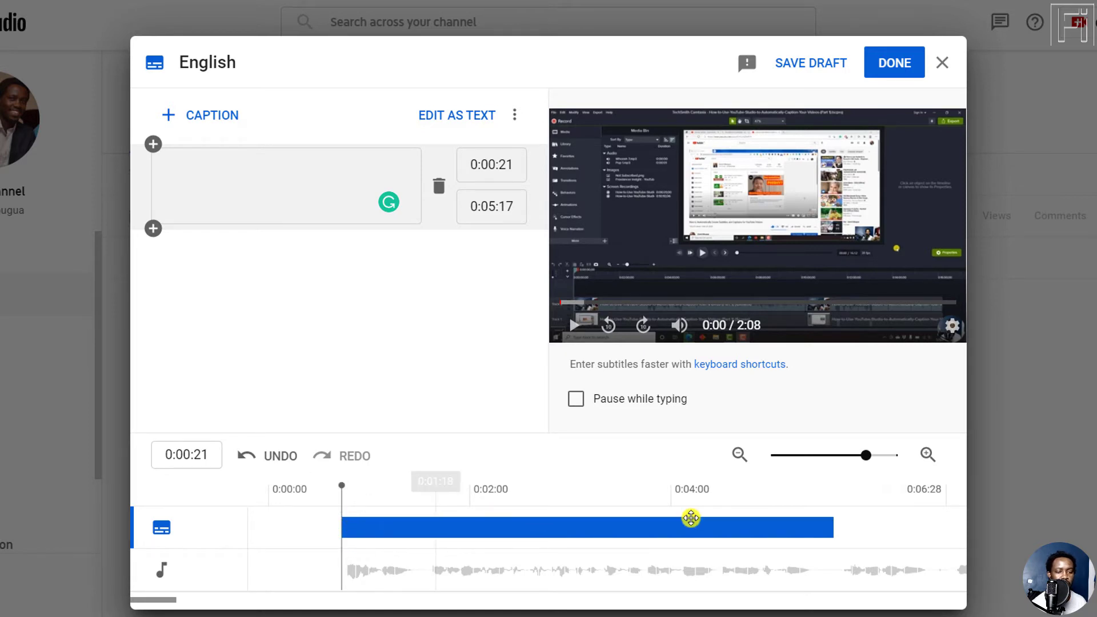
Shift the caption block slightly along the timeline so it runs from 0:00:23 to 0:05:19
click(926, 452)
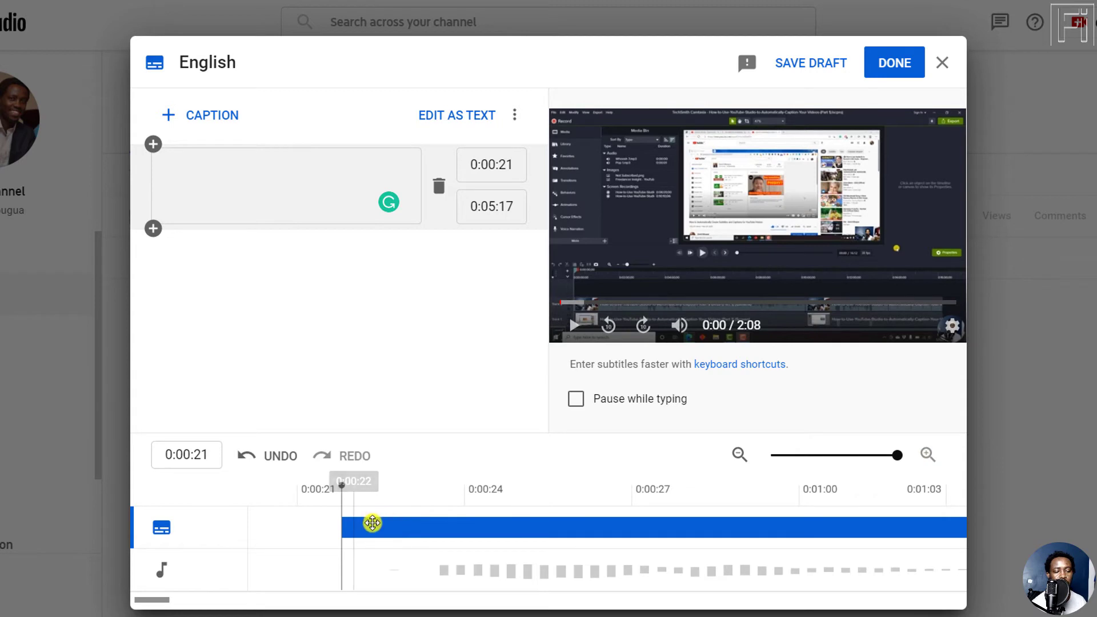
drag(372, 523, 471, 529)
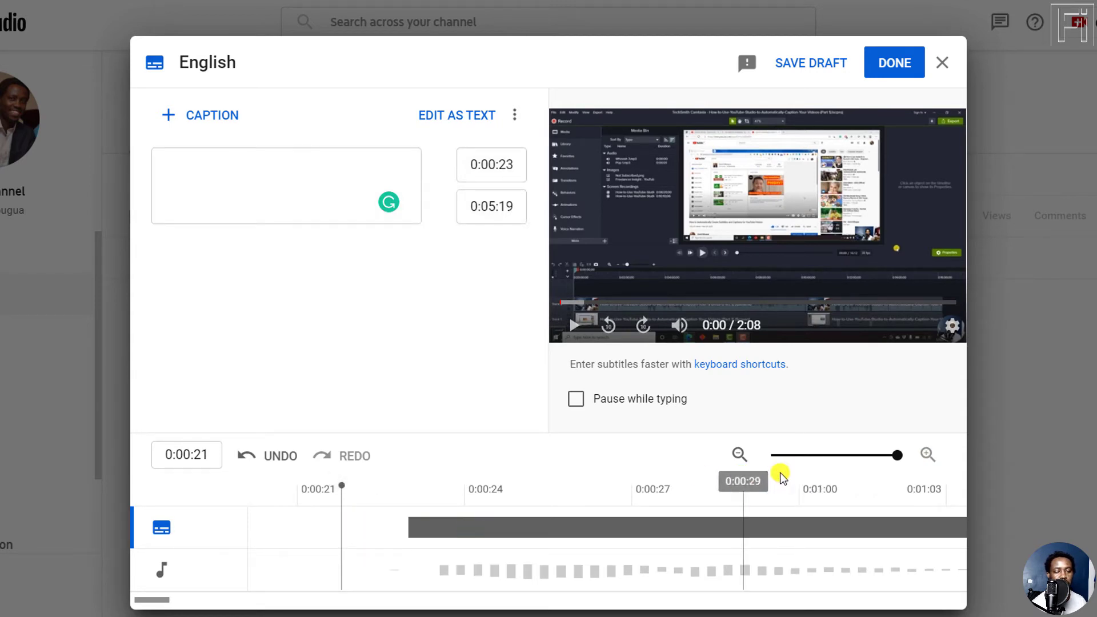
click(739, 456)
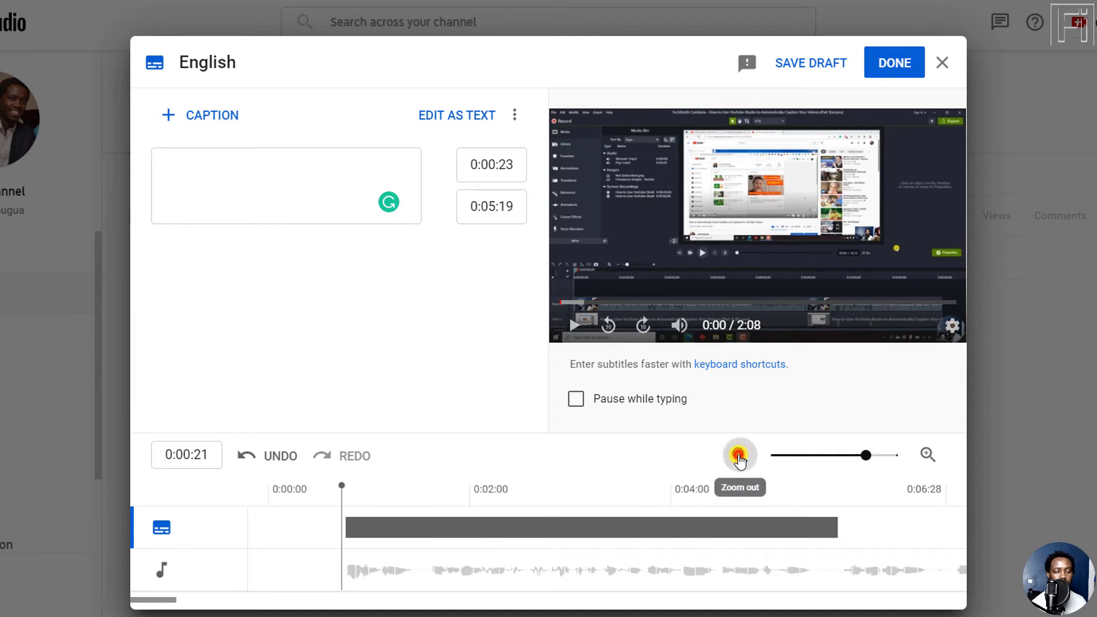
click(740, 455)
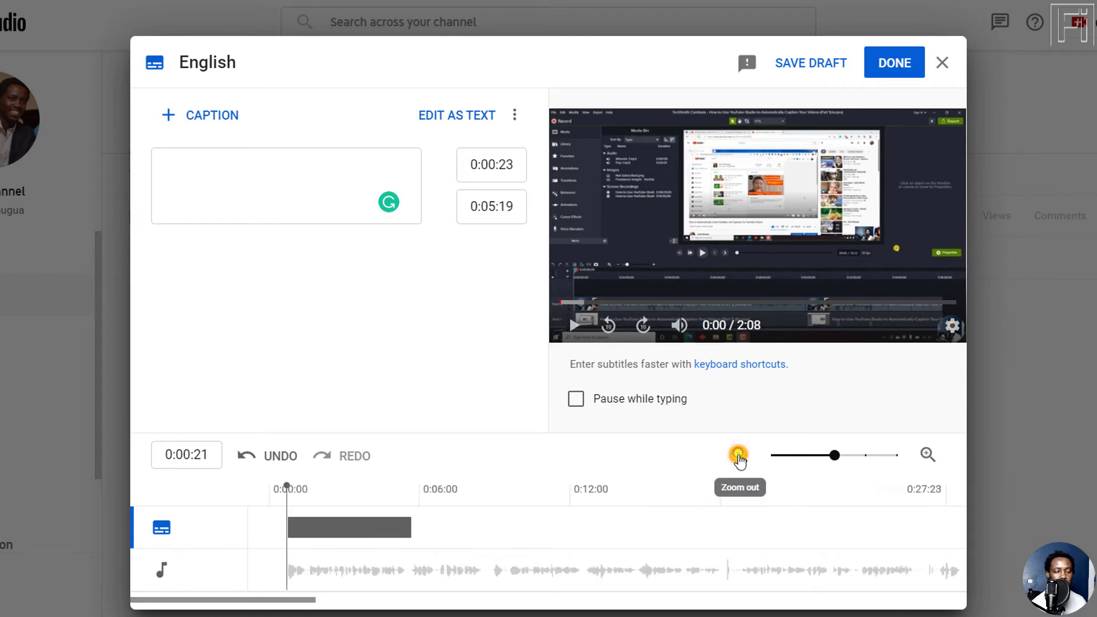
click(928, 455)
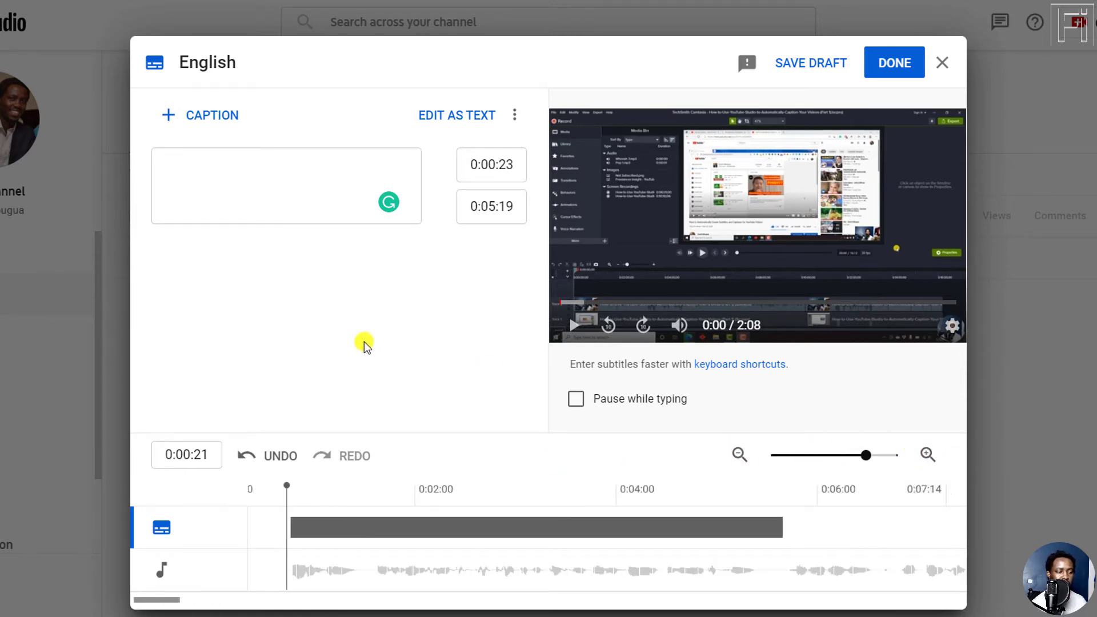
click(327, 533)
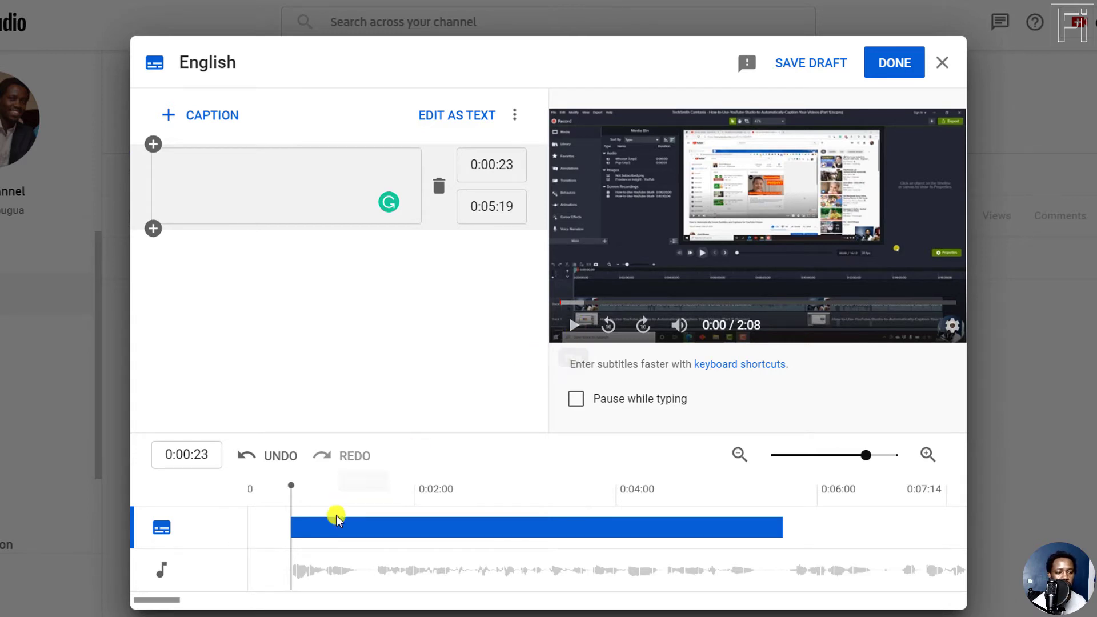
Listen to the video's opening and enter the caption text "In this video, I'll show you how to quickly export"
click(575, 327)
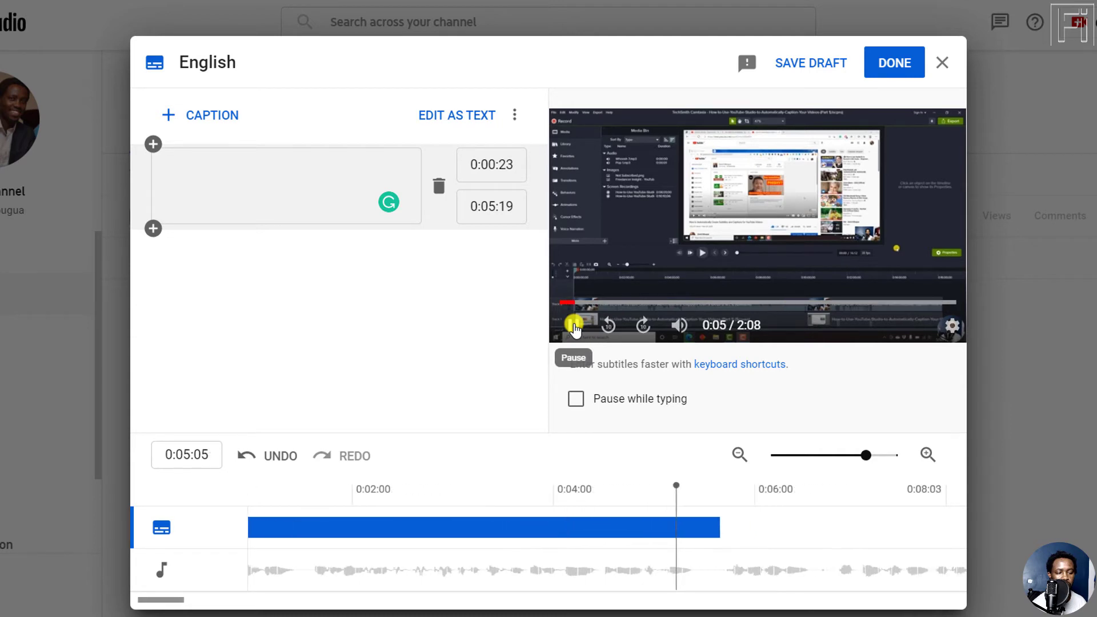
click(574, 326)
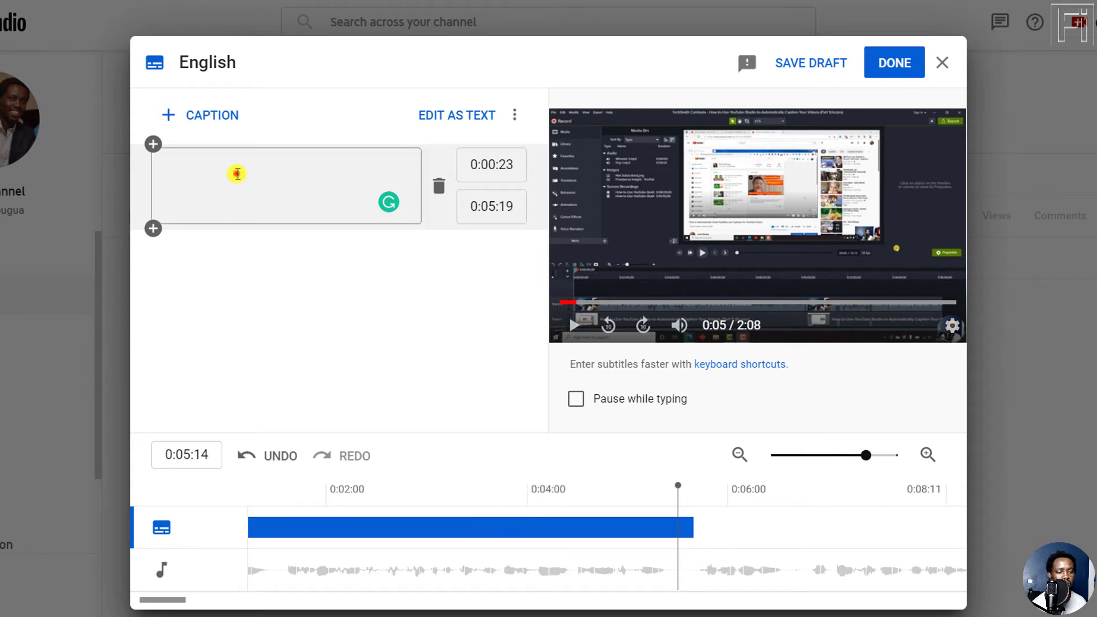
click(235, 173)
text(In this video)
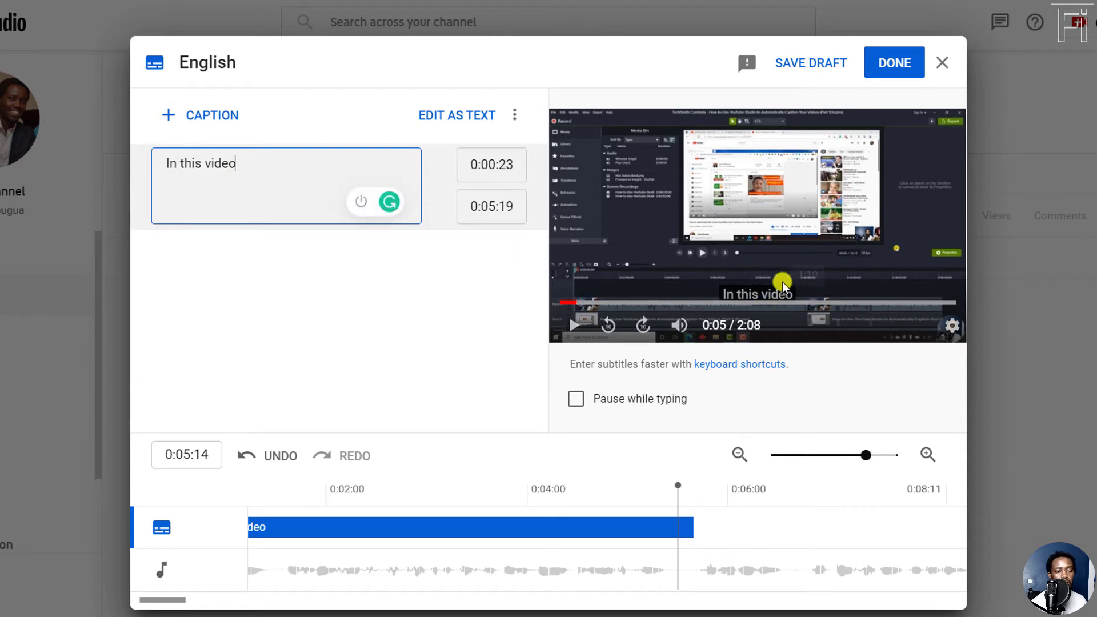
text(, I;ll sh)
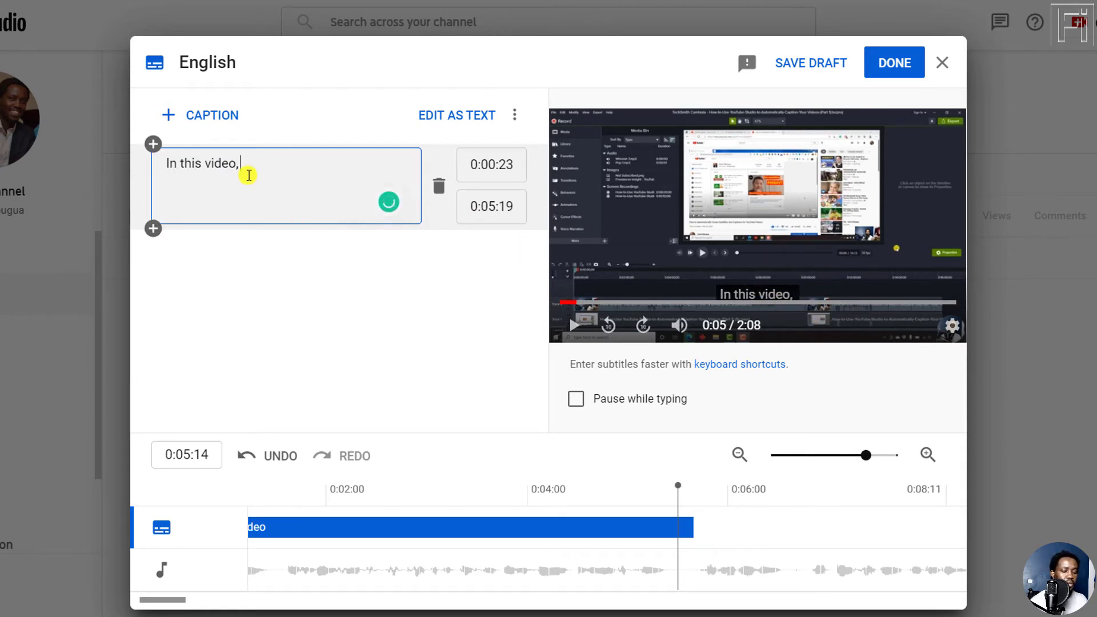
key(BackSpace)
key(BackSpace)
key(BackSpace)
key(BackSpace)
key(BackSpace)
key(BackSpace)
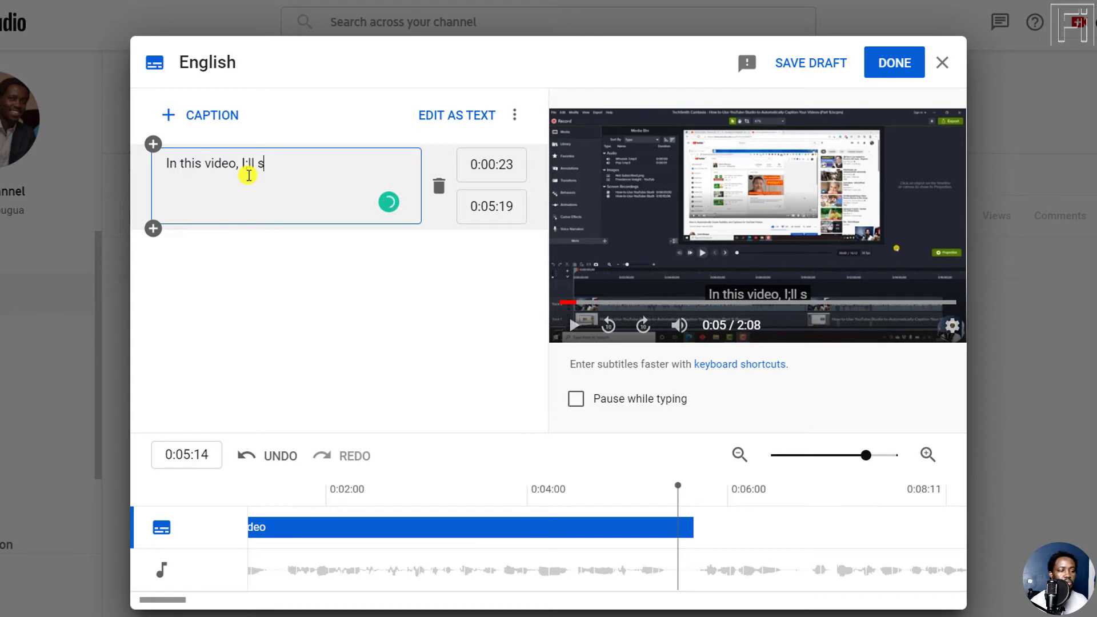
text('l)
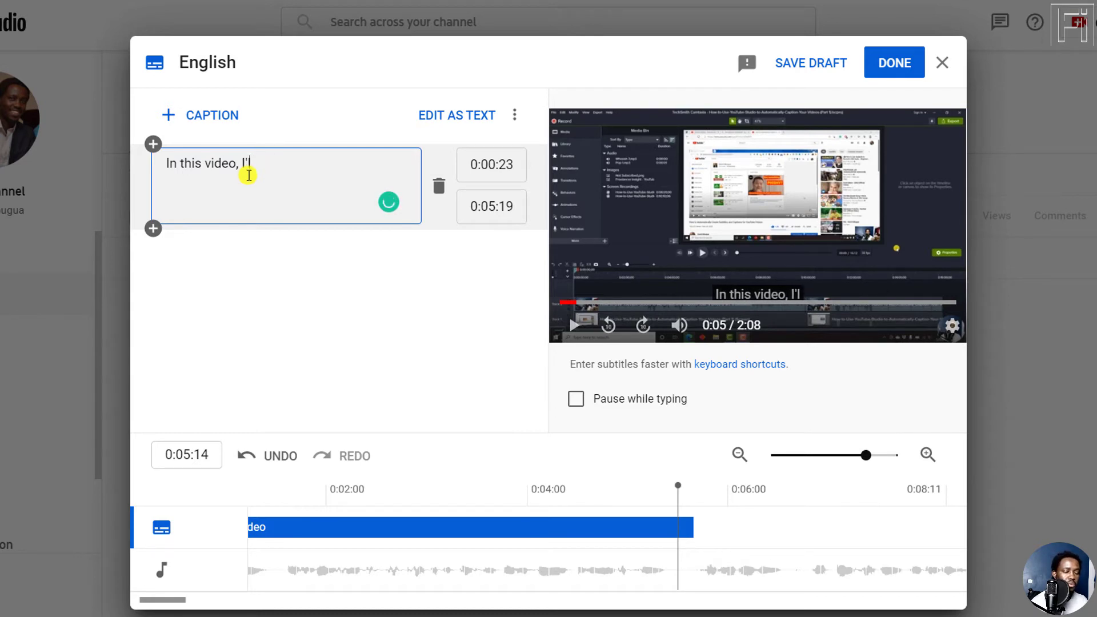
text(l show you h)
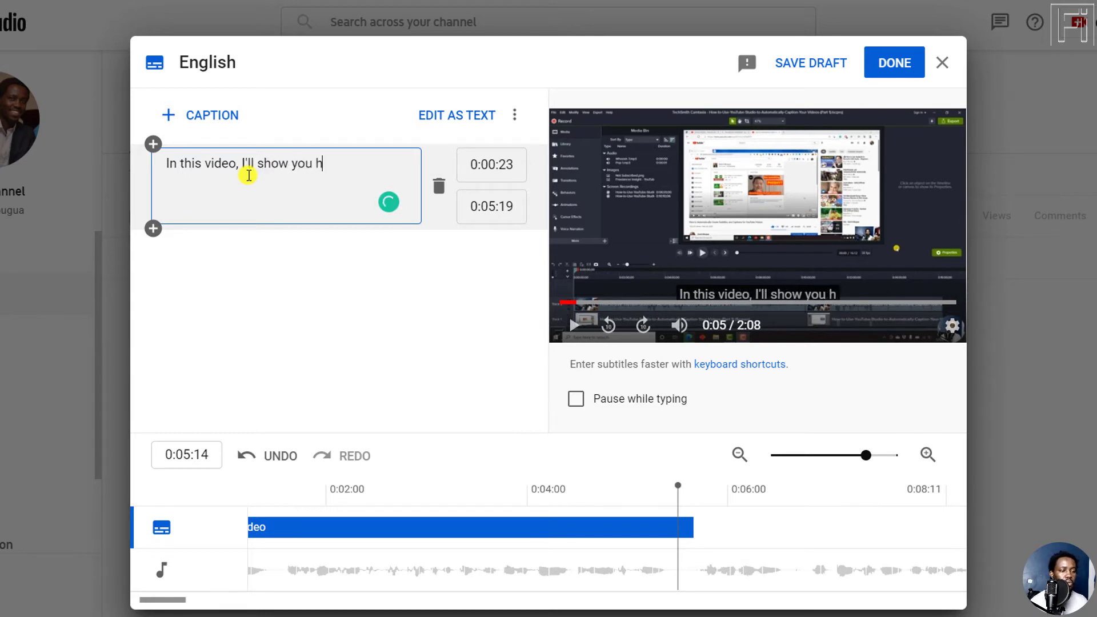
text(ow to quick)
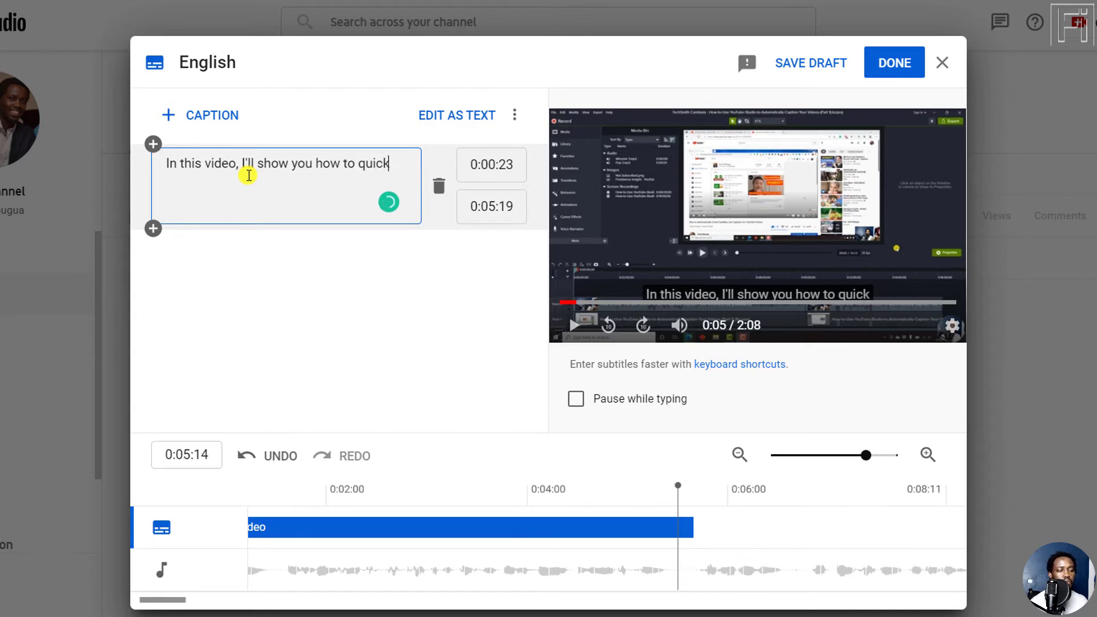
text(ly export)
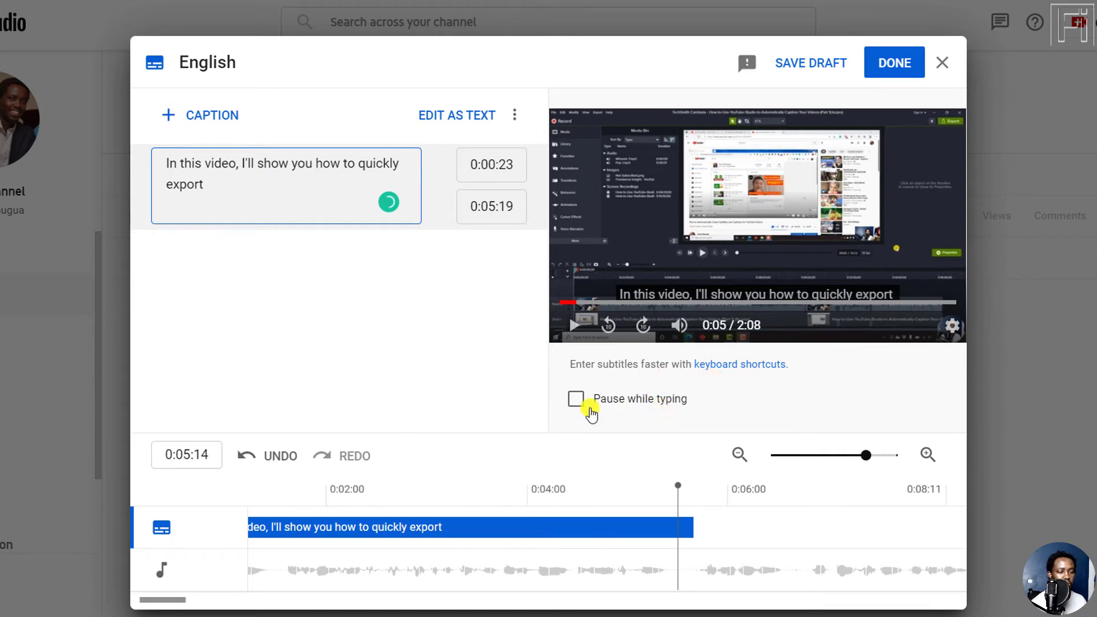
Replay the captioned section from about 0:01:16 and append "an audio file" to the caption text
click(496, 523)
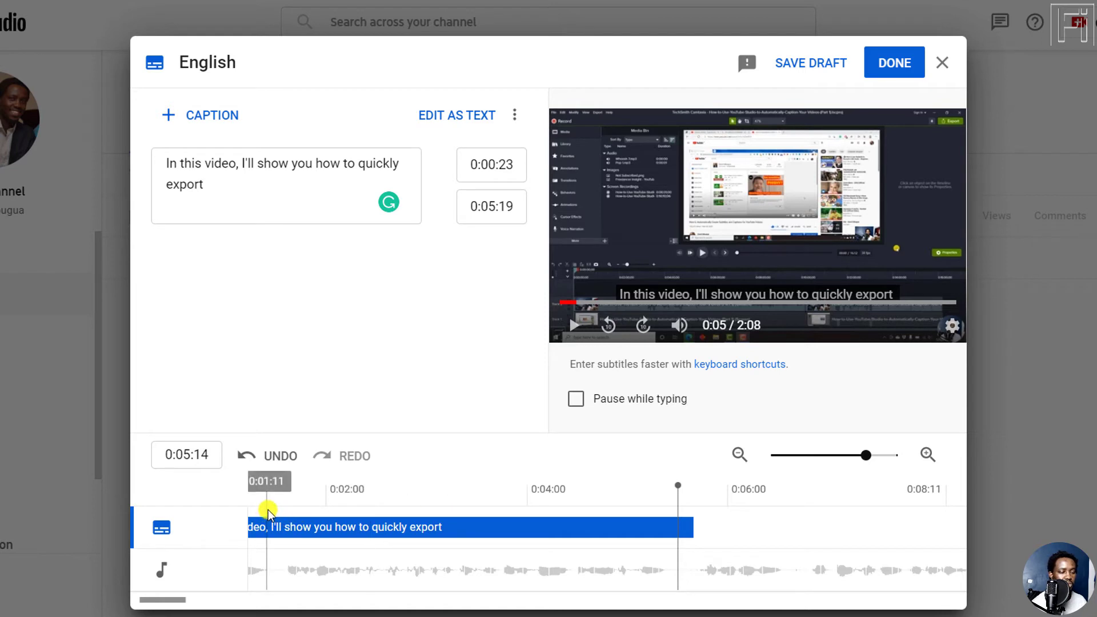
click(284, 503)
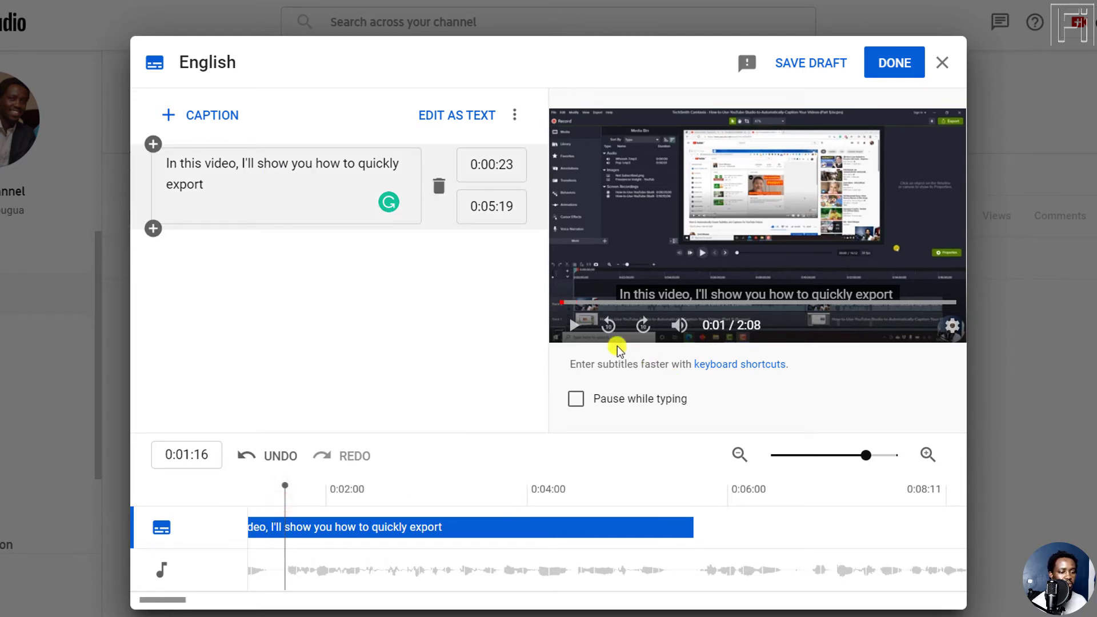
click(577, 330)
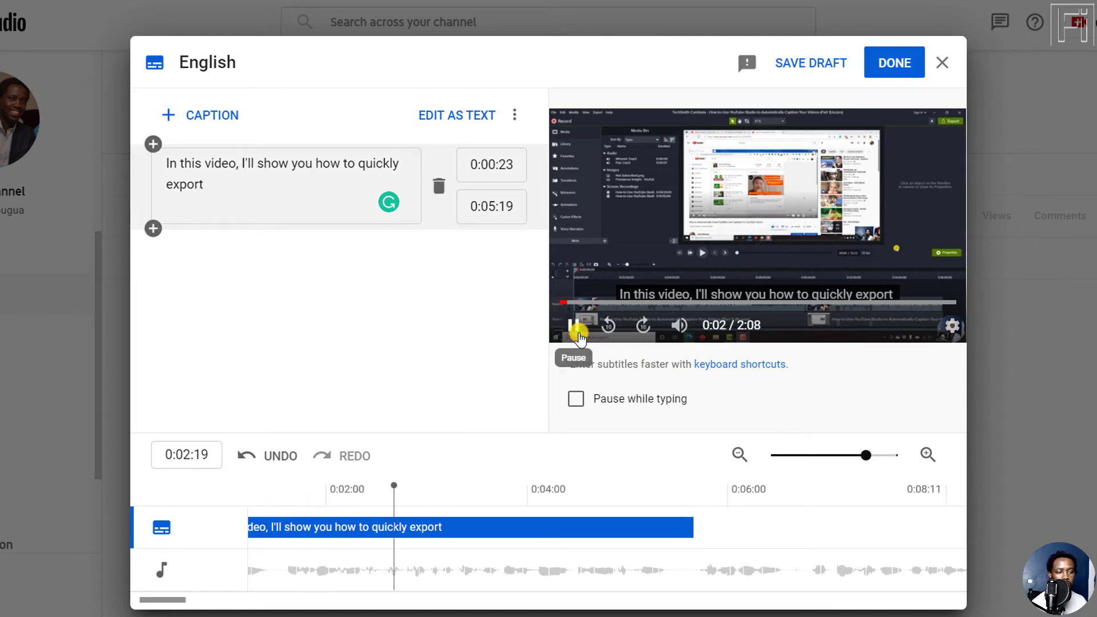
click(575, 327)
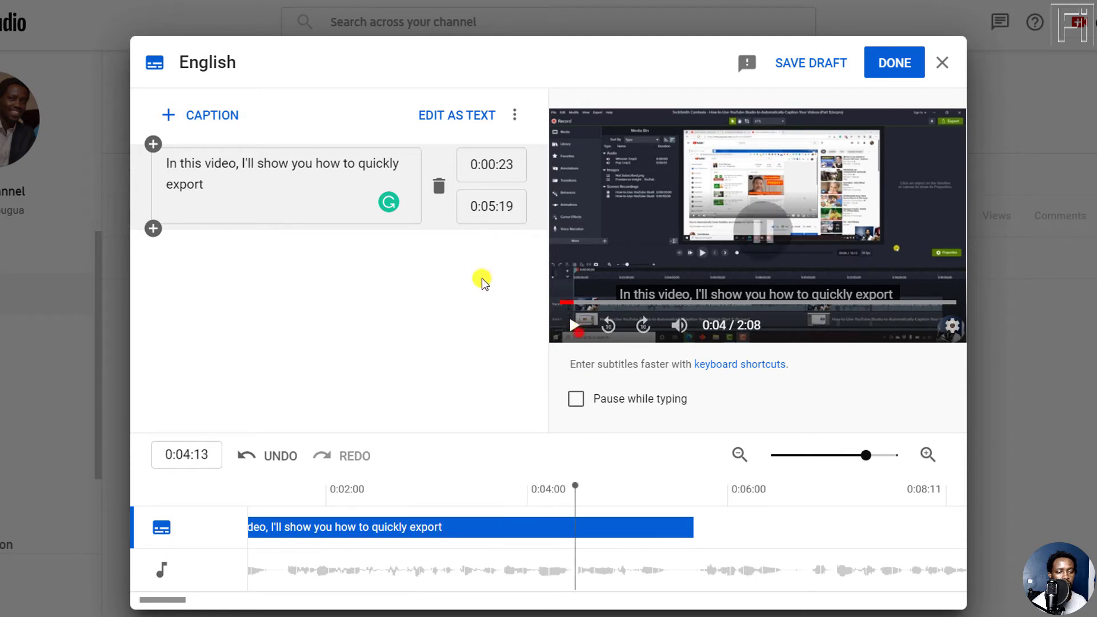
click(229, 195)
text(an au)
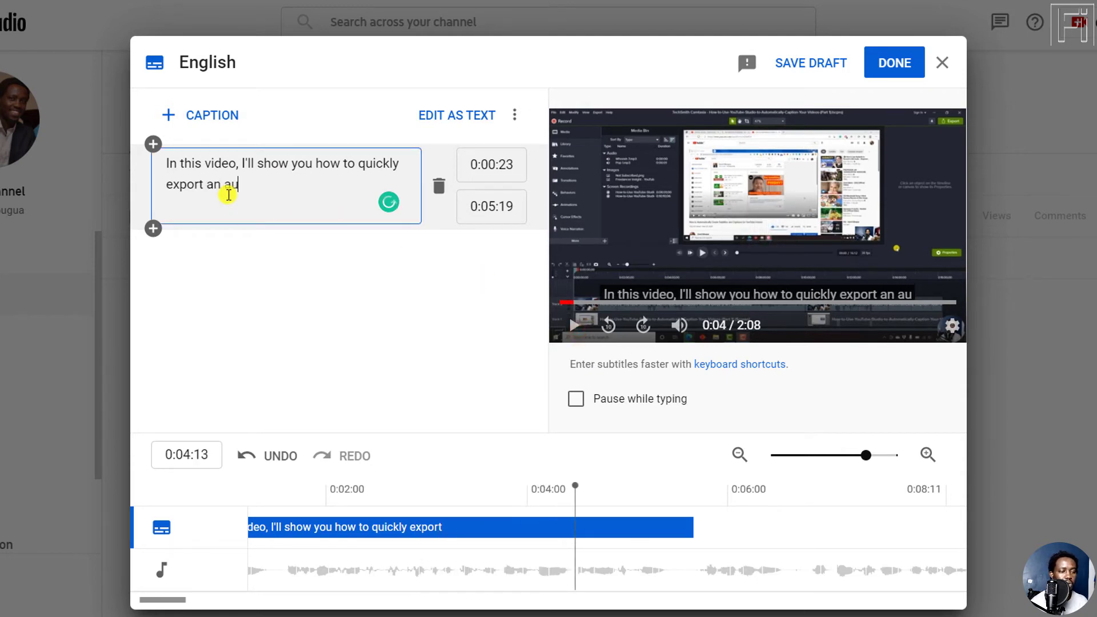
text(dio file)
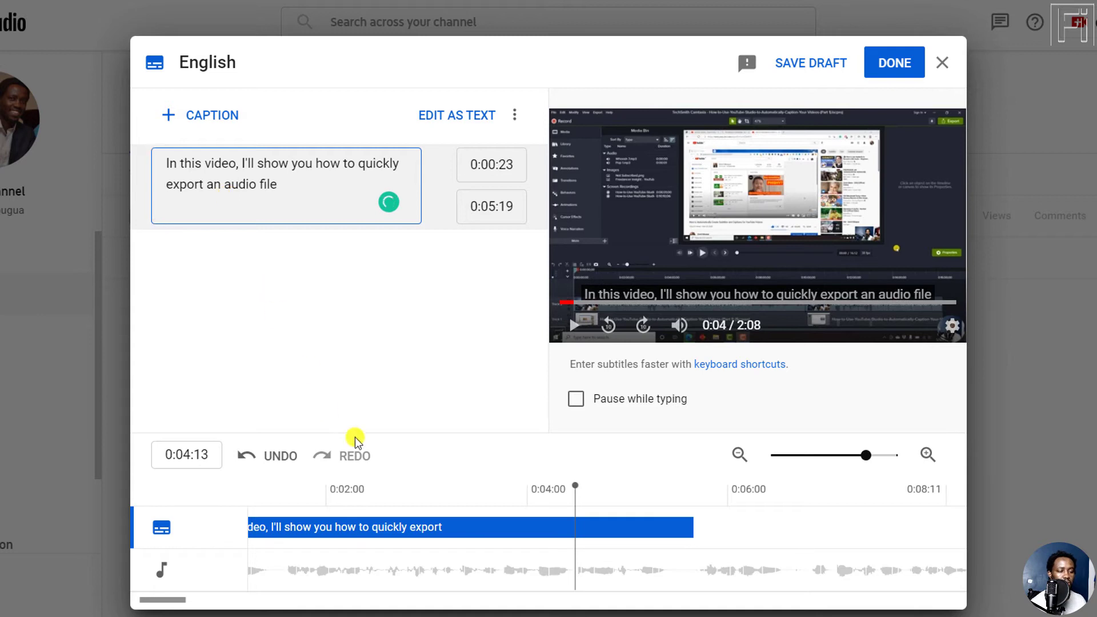
Play a little more of the video and append "as an mp3" to the caption text
click(573, 324)
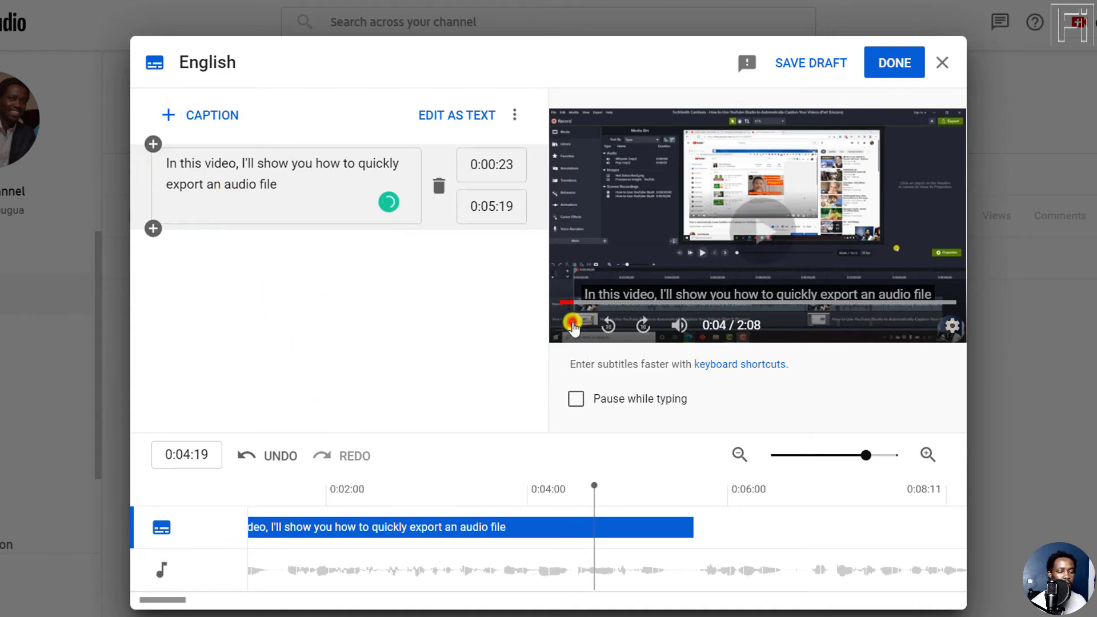
click(283, 187)
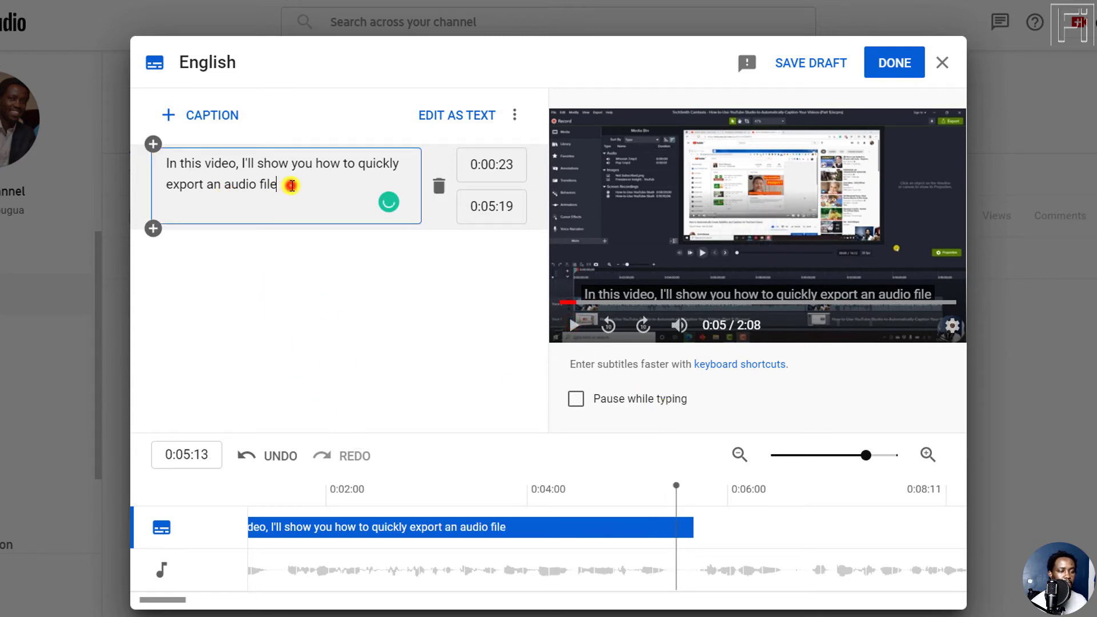
text(as an)
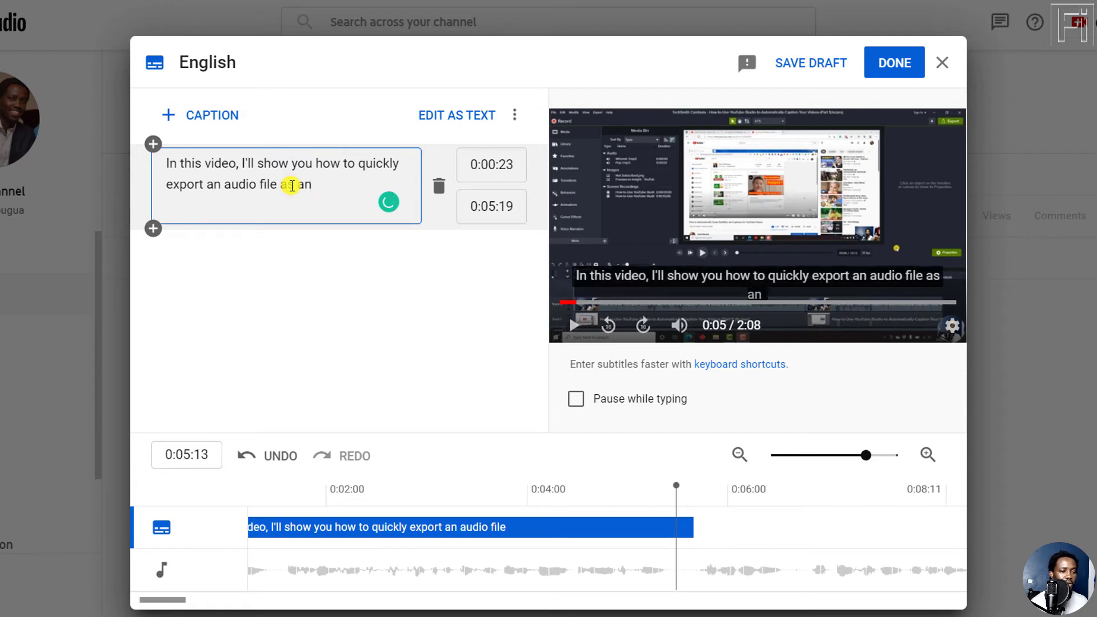
text( mp3)
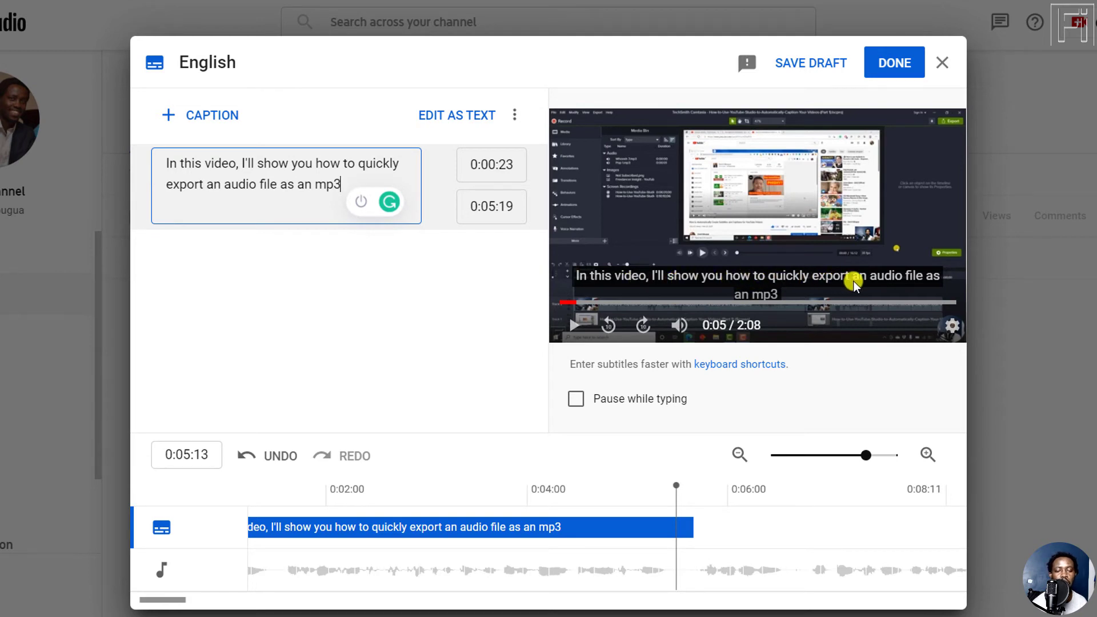
Try a line break before "an audio file" in the caption and remove it again
click(207, 182)
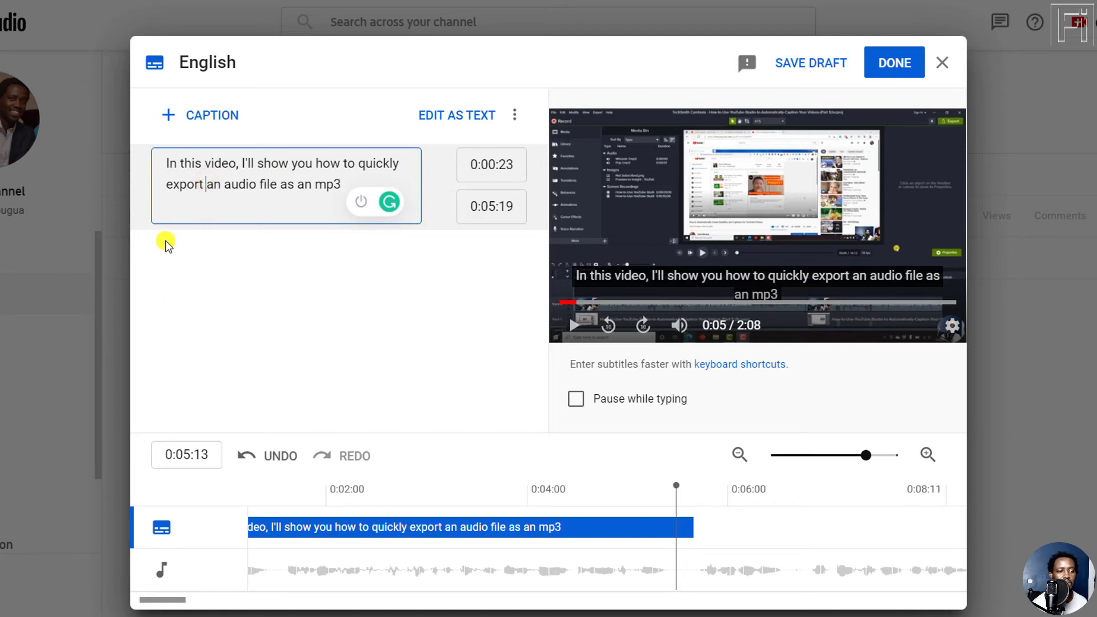
key(Return)
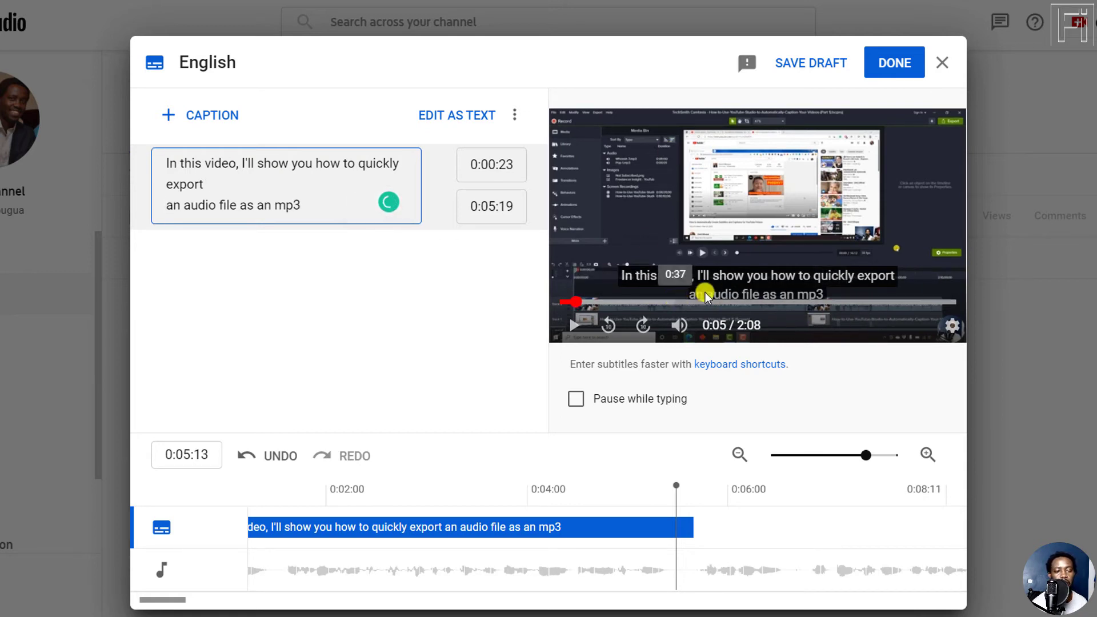
key(BackSpace)
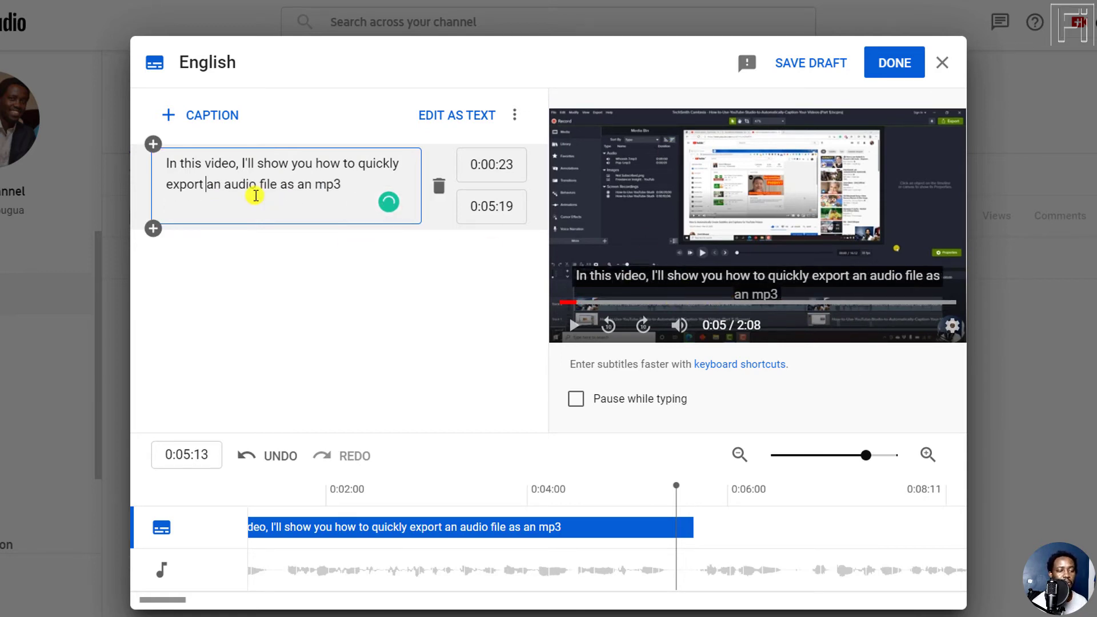
Break the first caption's text onto a second line before "export"
click(168, 181)
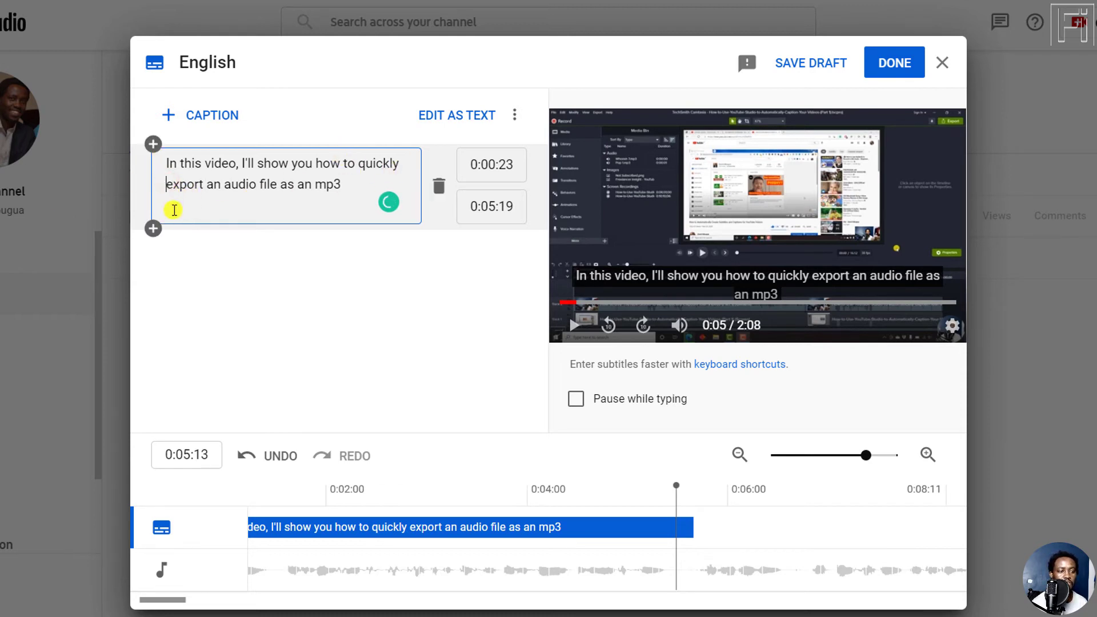
key(Return)
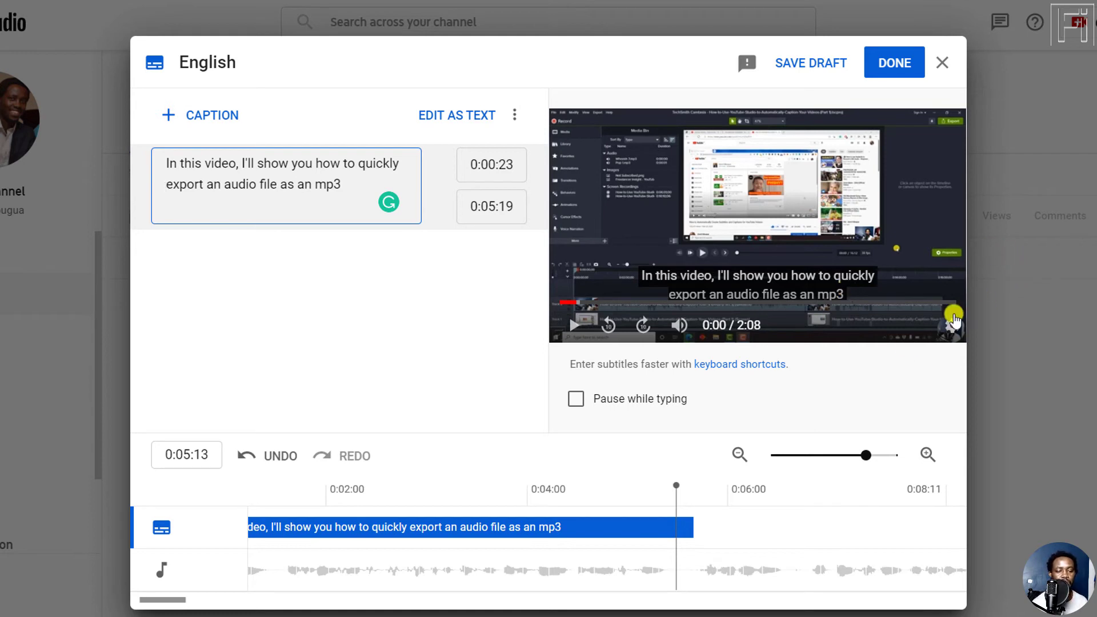
Add a second caption starting at 0:05:19, listen to the following speech, and extend the caption's end to 0:08:19
click(695, 517)
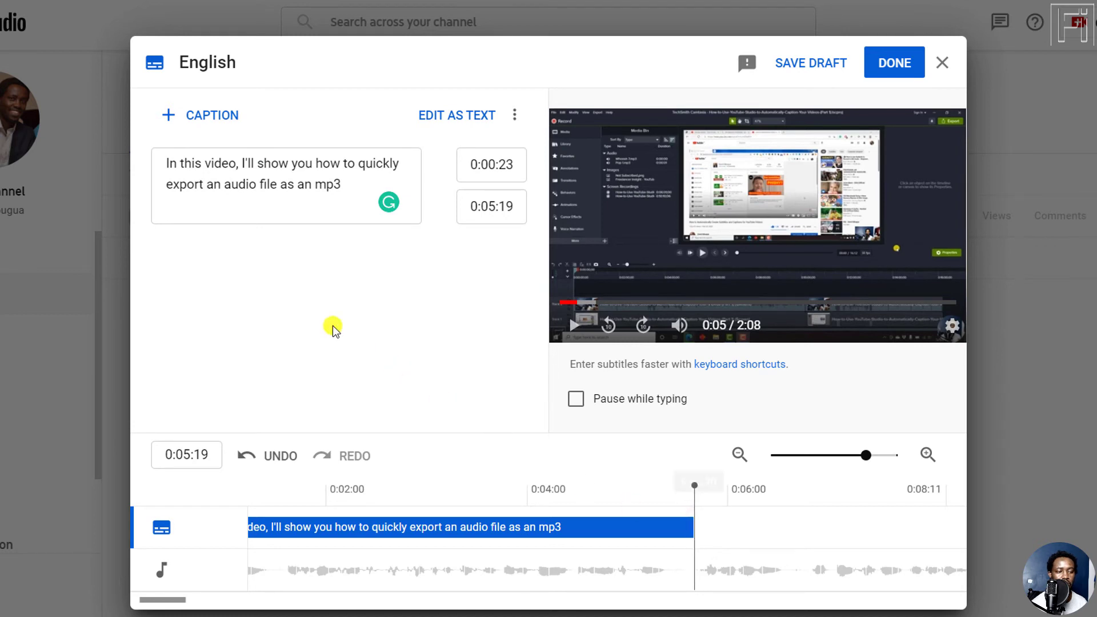
click(152, 229)
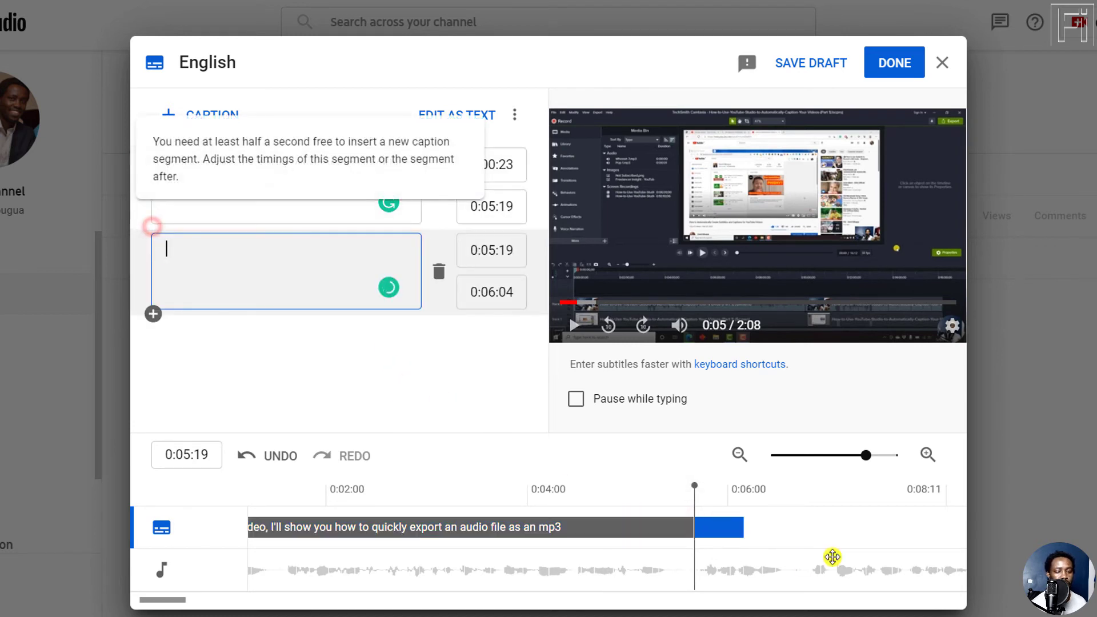
click(747, 527)
drag(746, 528, 808, 527)
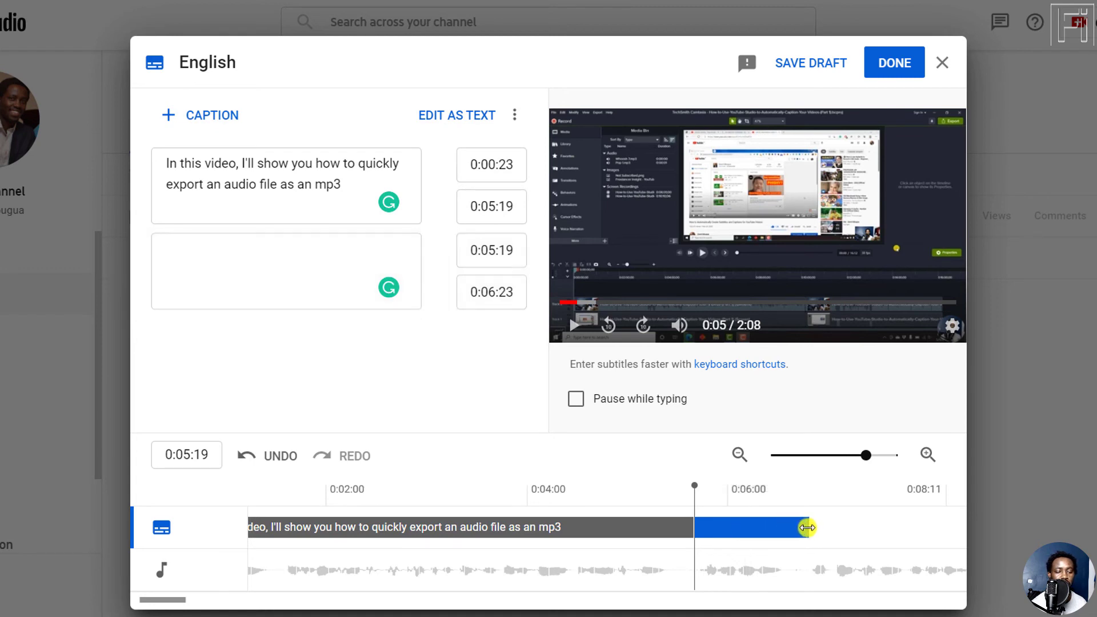
click(572, 325)
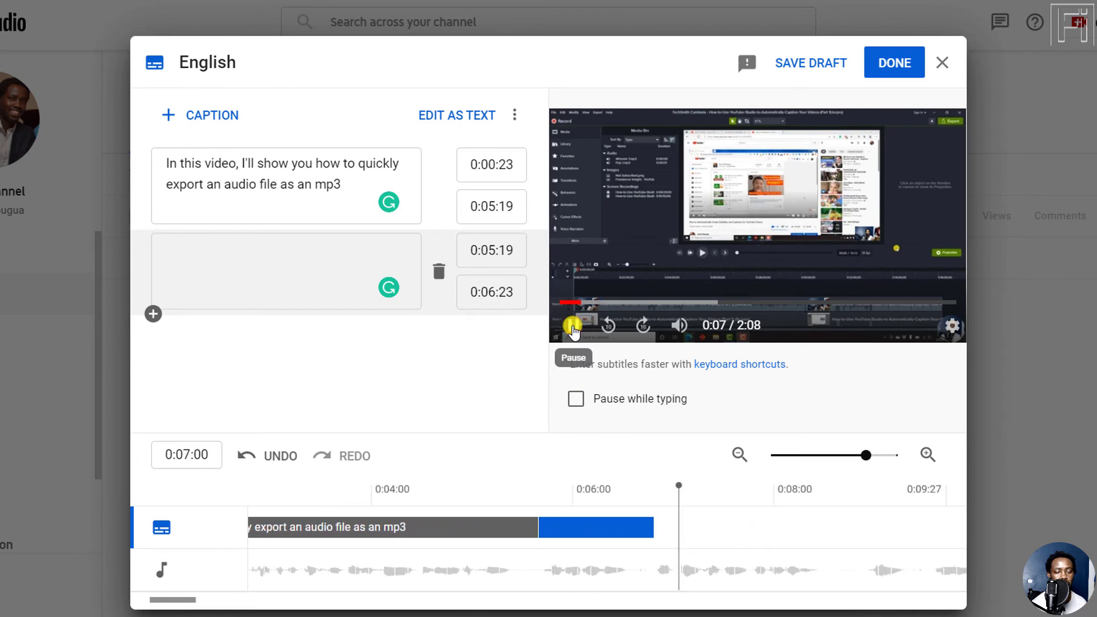
click(572, 325)
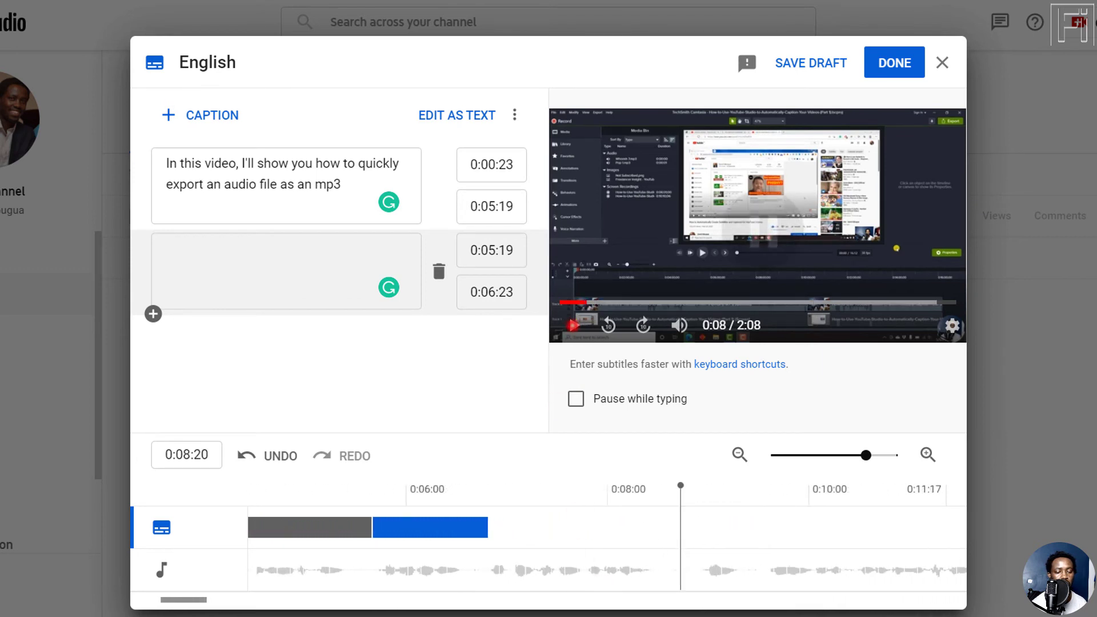
drag(483, 521, 674, 561)
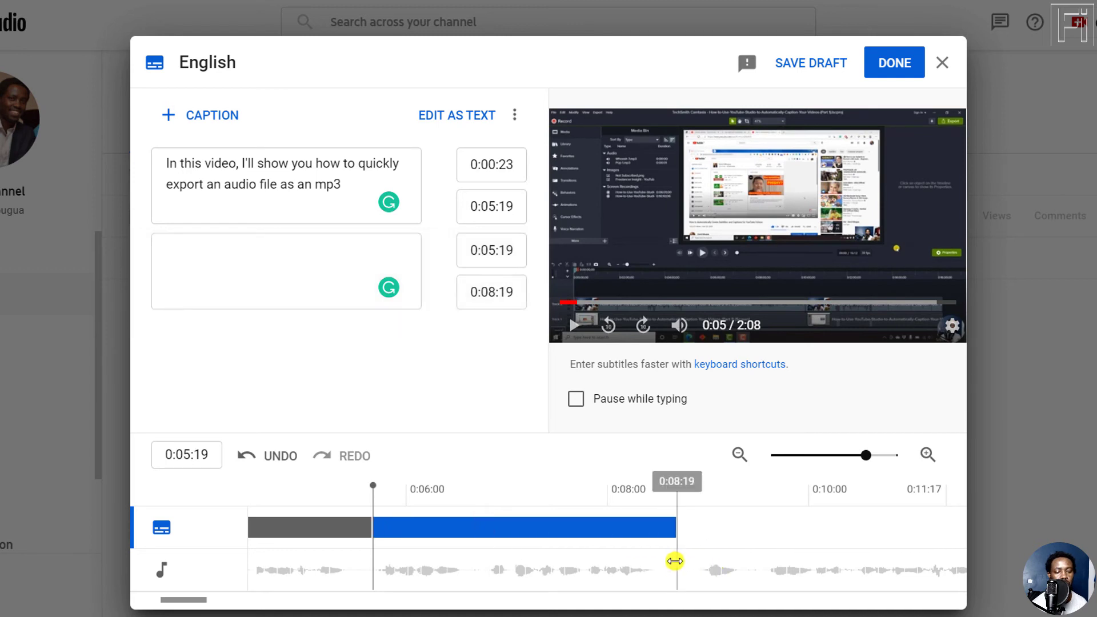
Enter "wav, or m4a in Camtasia." as the second caption's text
click(218, 272)
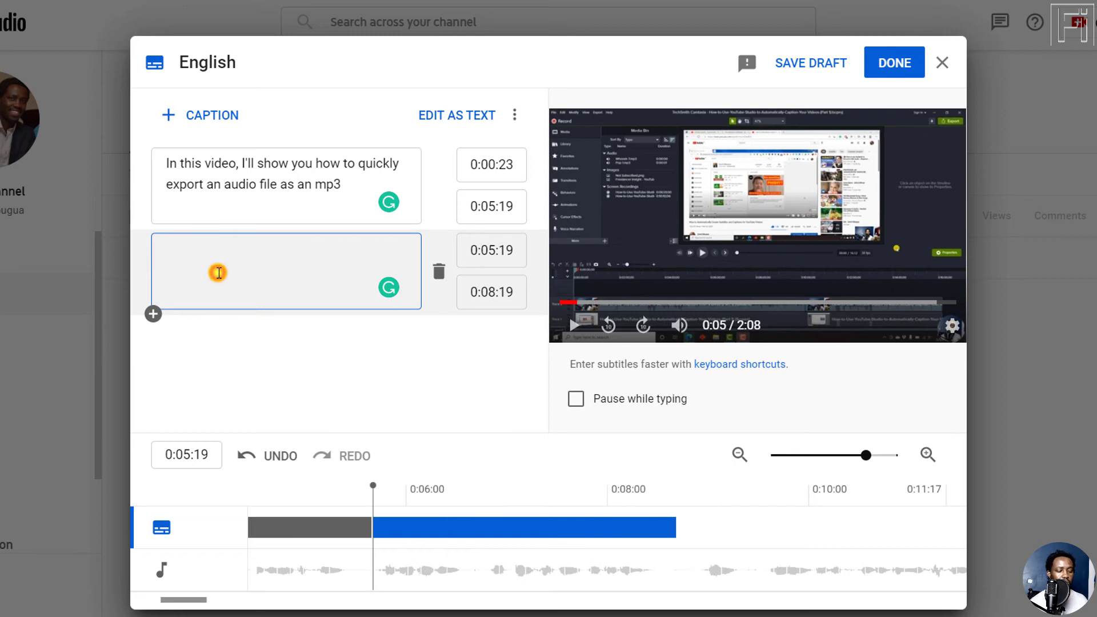
text(wav, o)
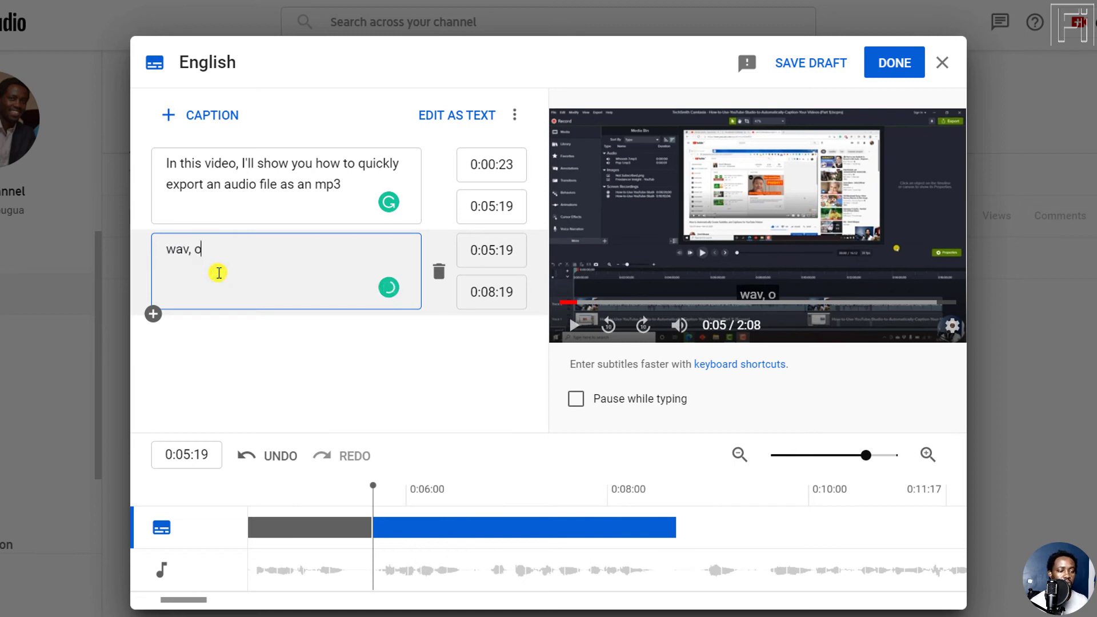
text(r m4a )
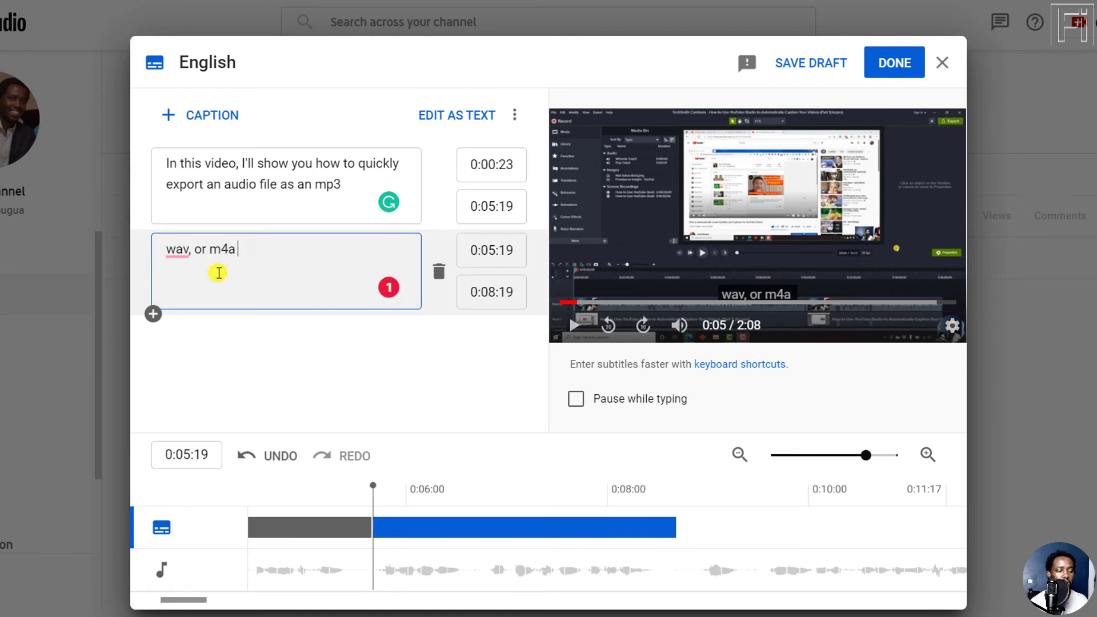
text(in Camtasia.)
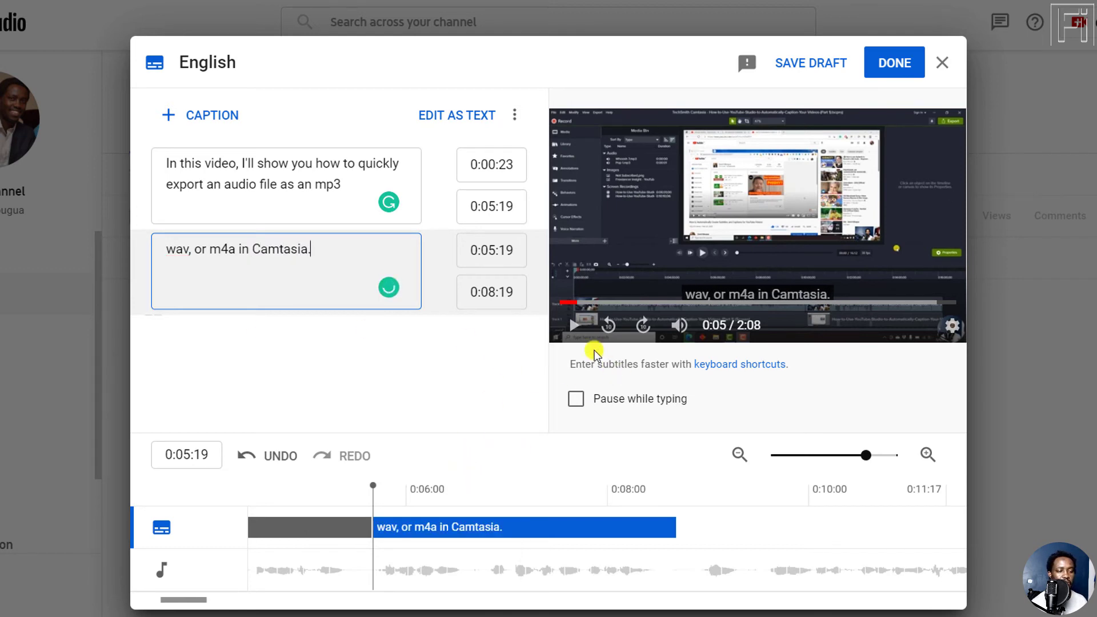
Play back the second caption and add a third one running from 0:08:27 to 0:13:21
click(570, 328)
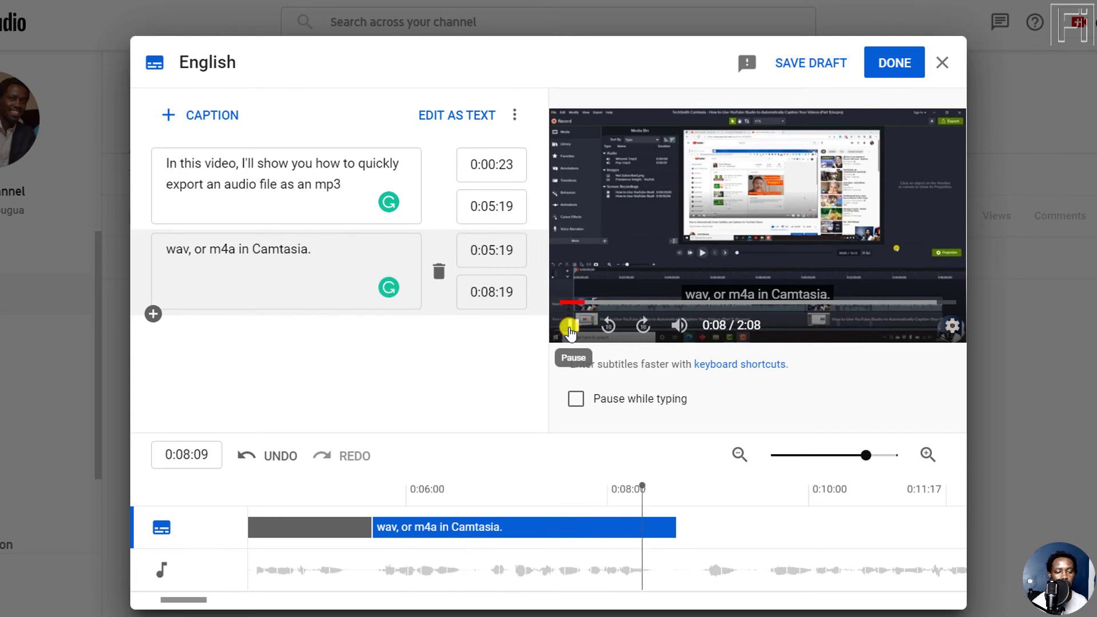
click(570, 328)
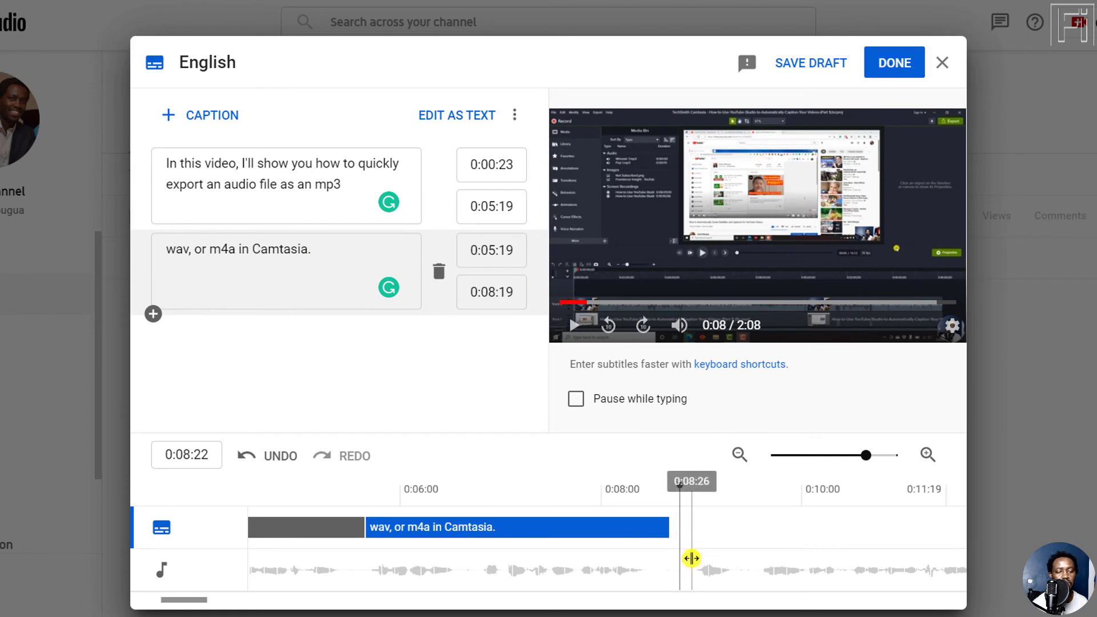
click(691, 524)
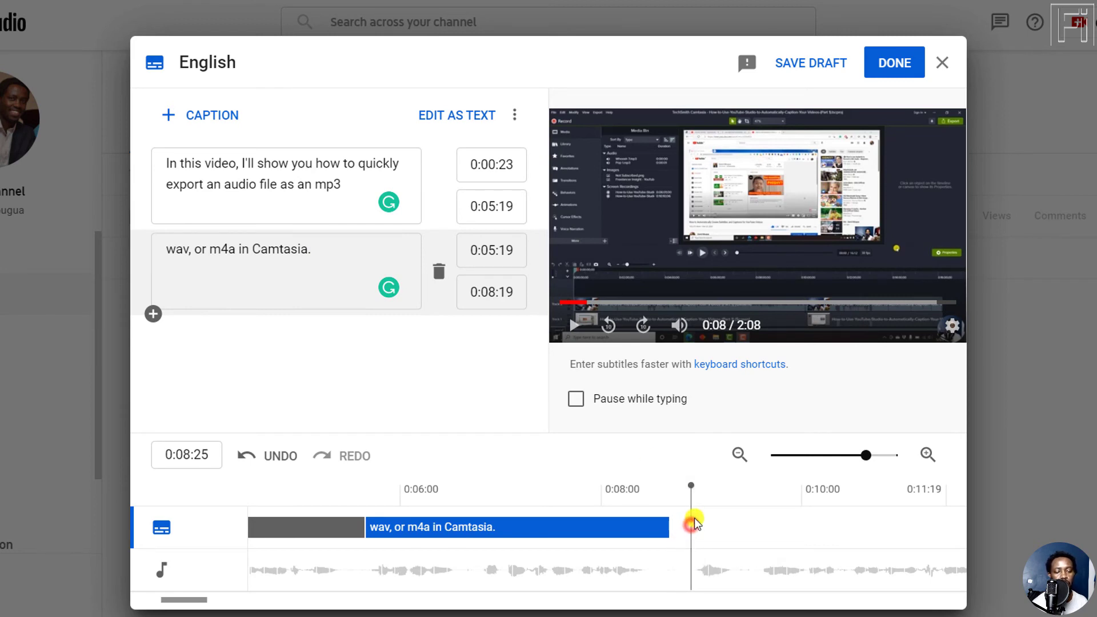
click(696, 519)
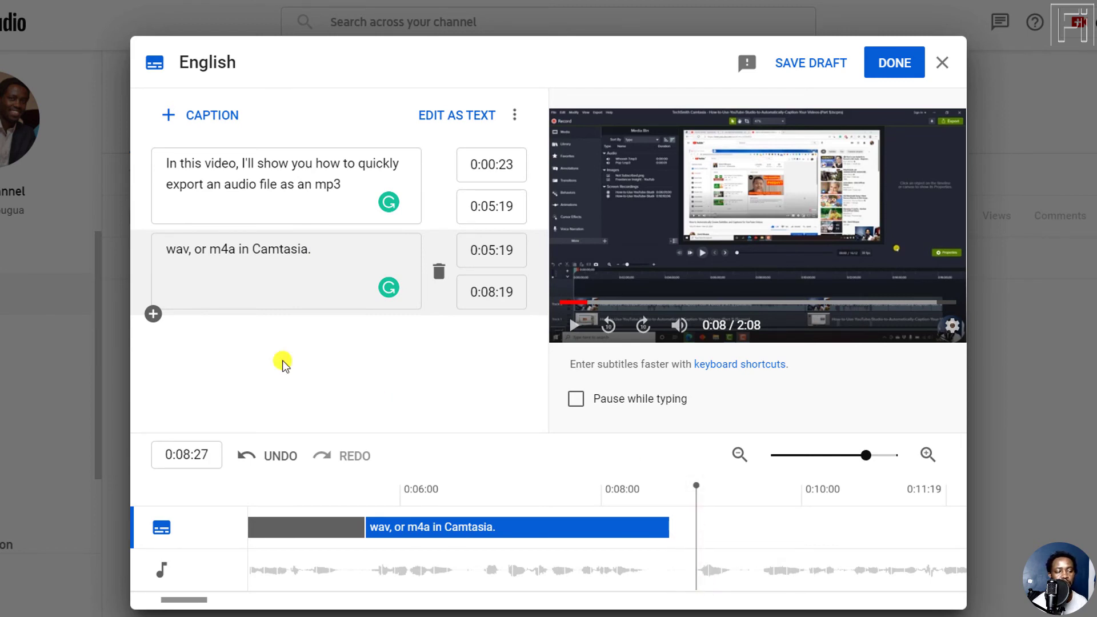
click(153, 316)
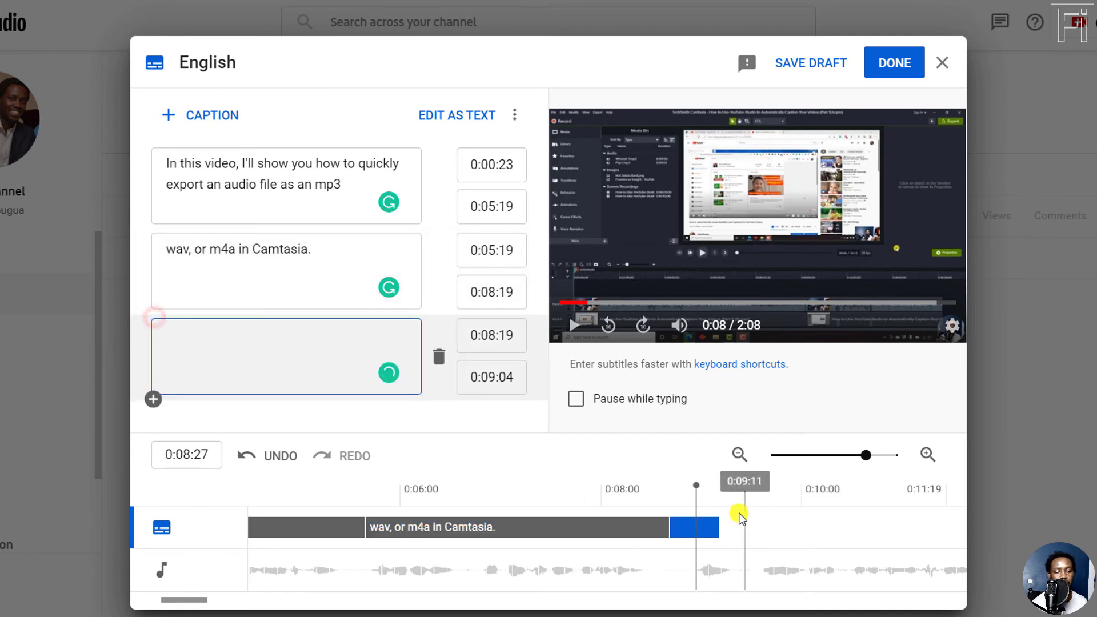
drag(691, 526, 911, 531)
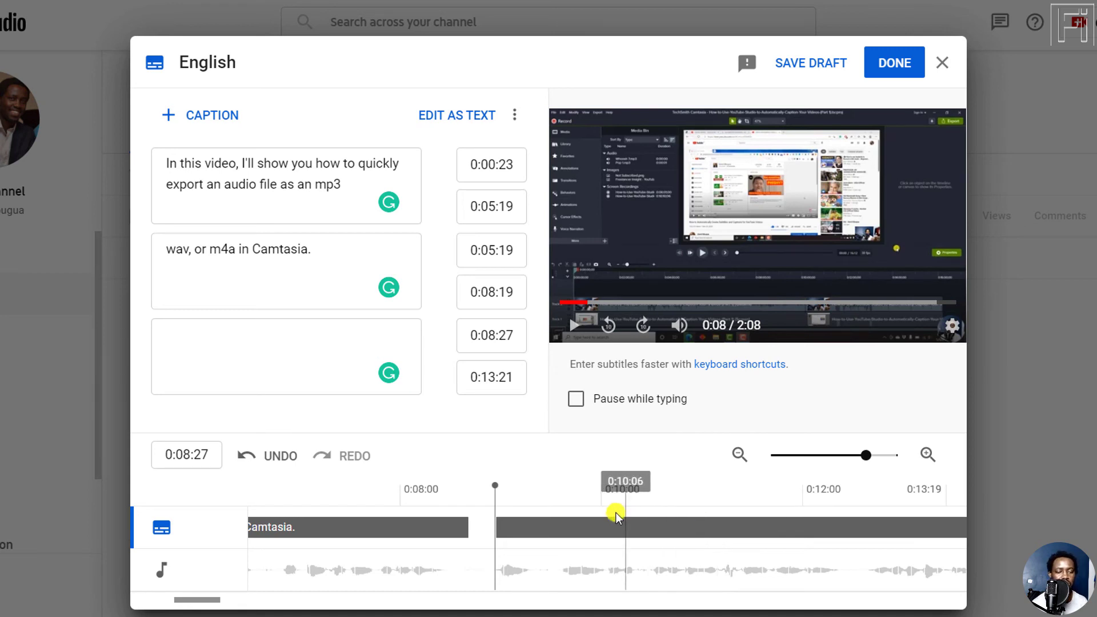
Listen to the third caption's section and shorten the caption to end at 0:12:16
click(573, 328)
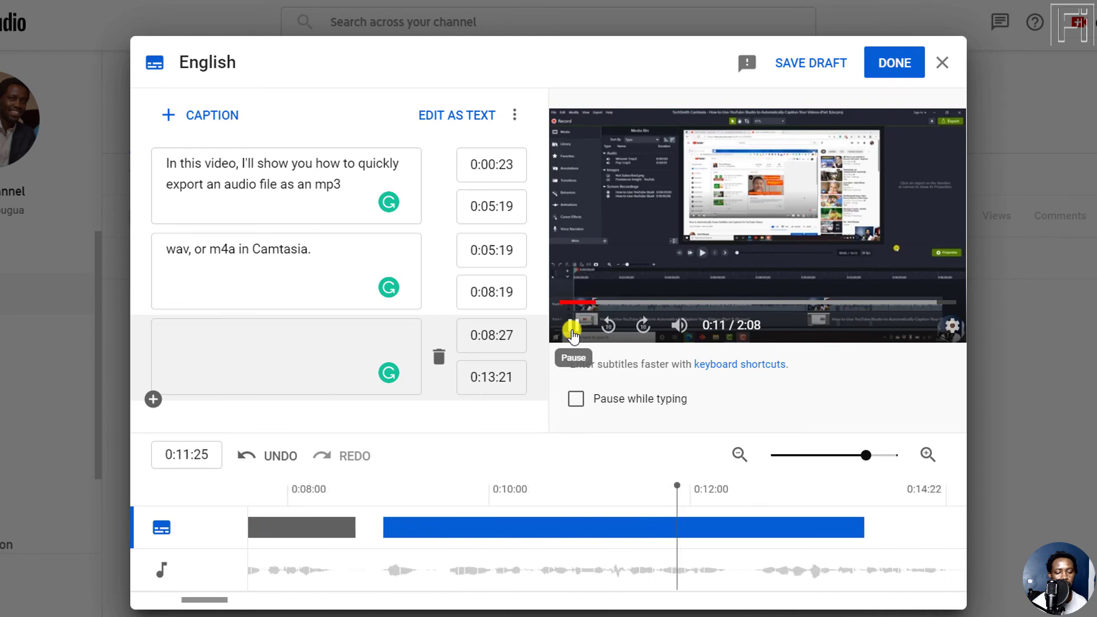
click(573, 332)
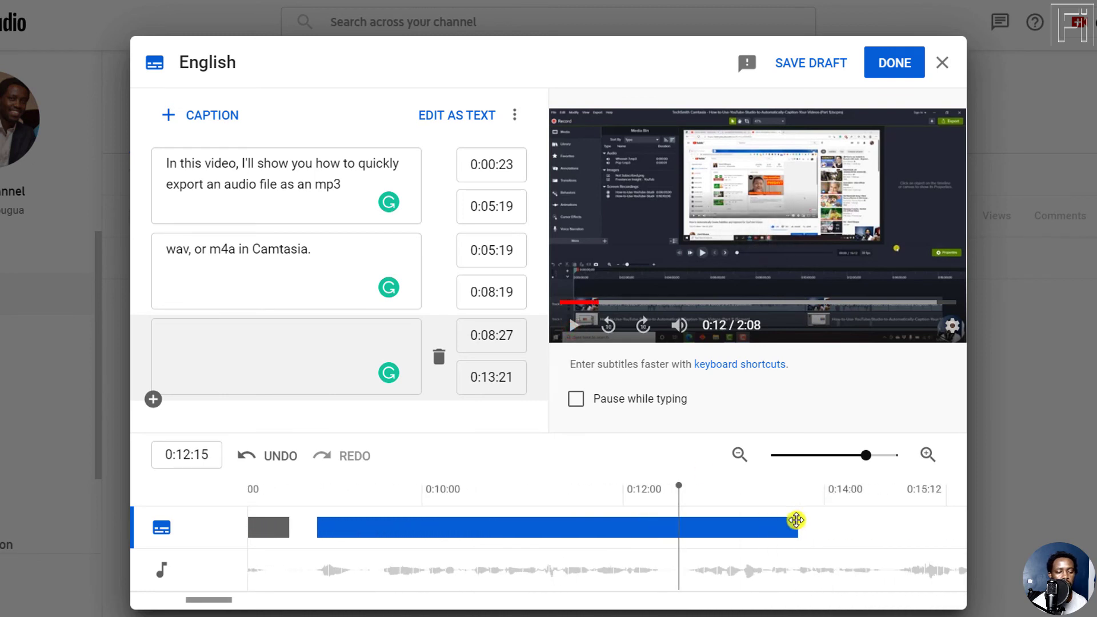
drag(796, 520, 678, 525)
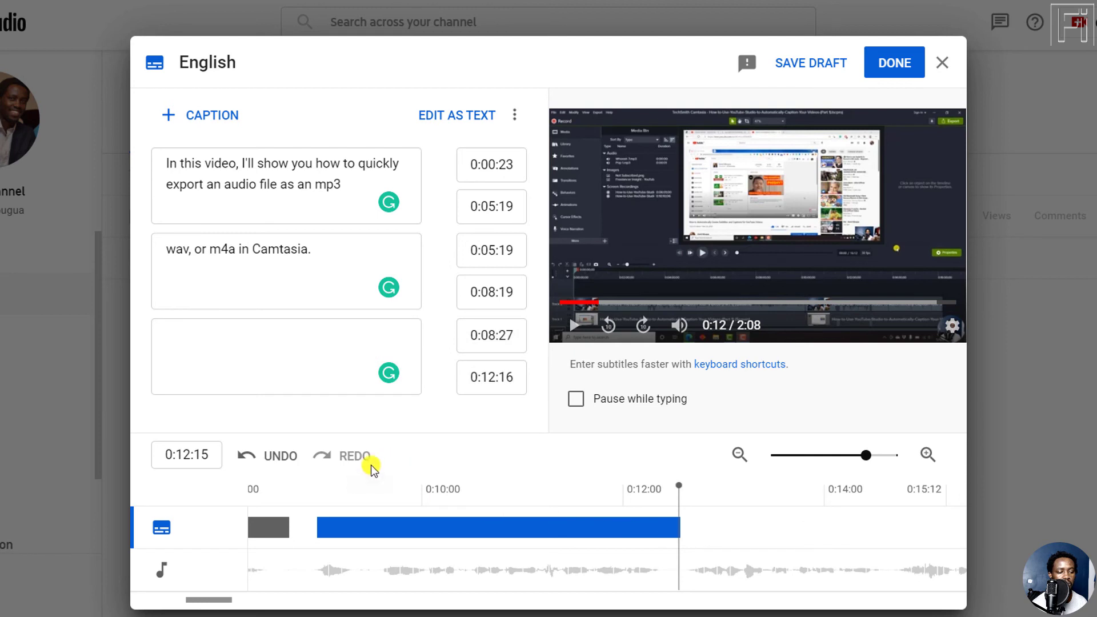
Enter the third caption's text: "Hi my name is", the speaker's first name, and "and if this is your first time watching my videos,"
click(264, 371)
text(Hi)
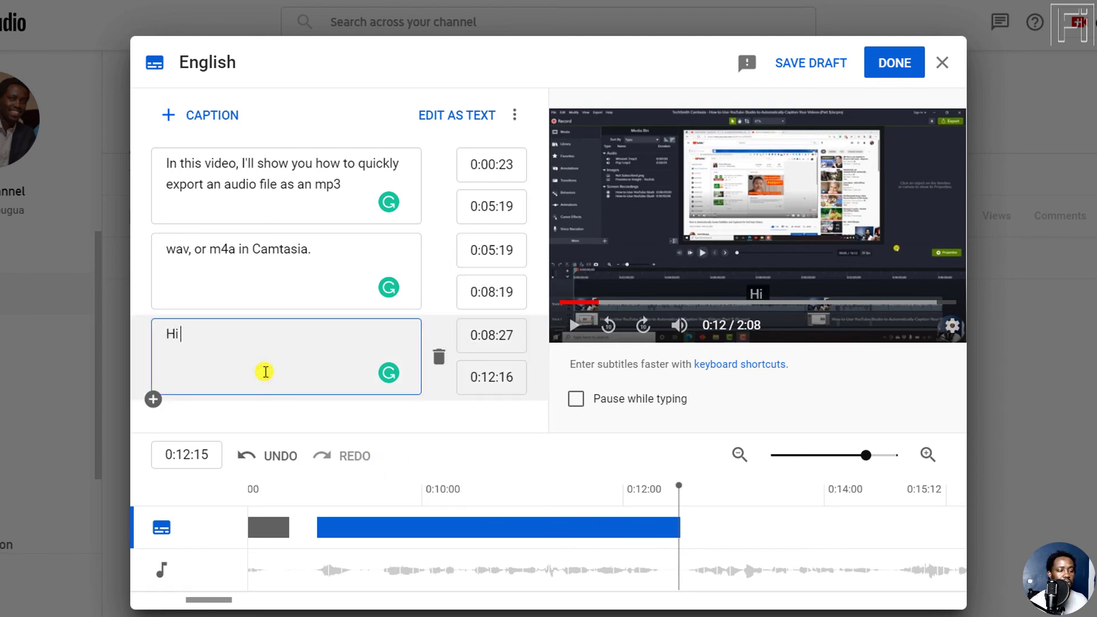
text( my name is D)
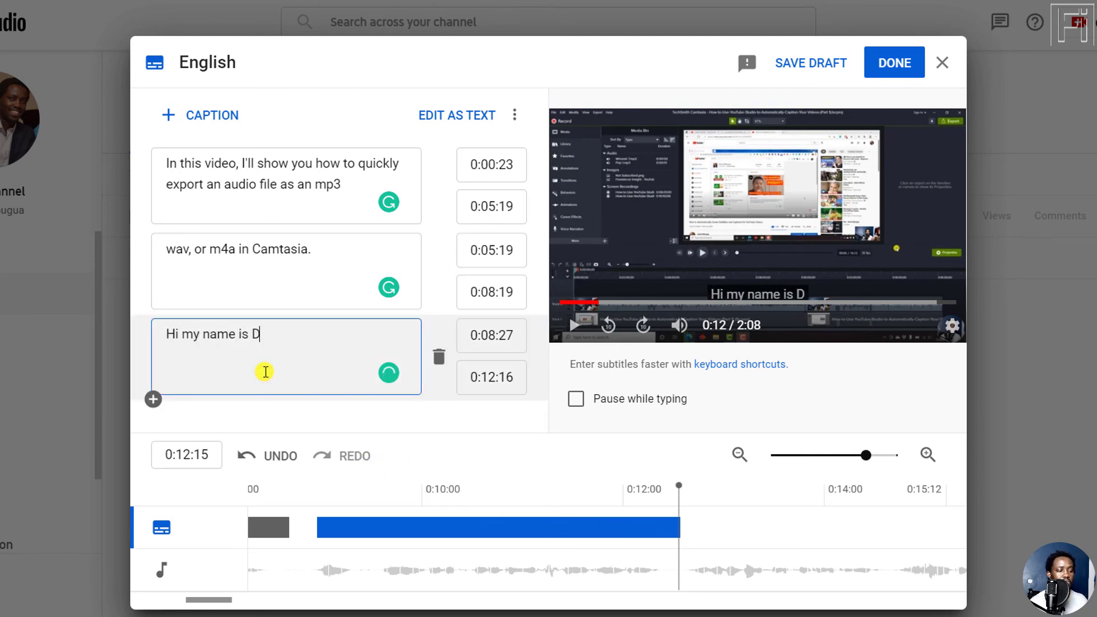
text(avid and if th)
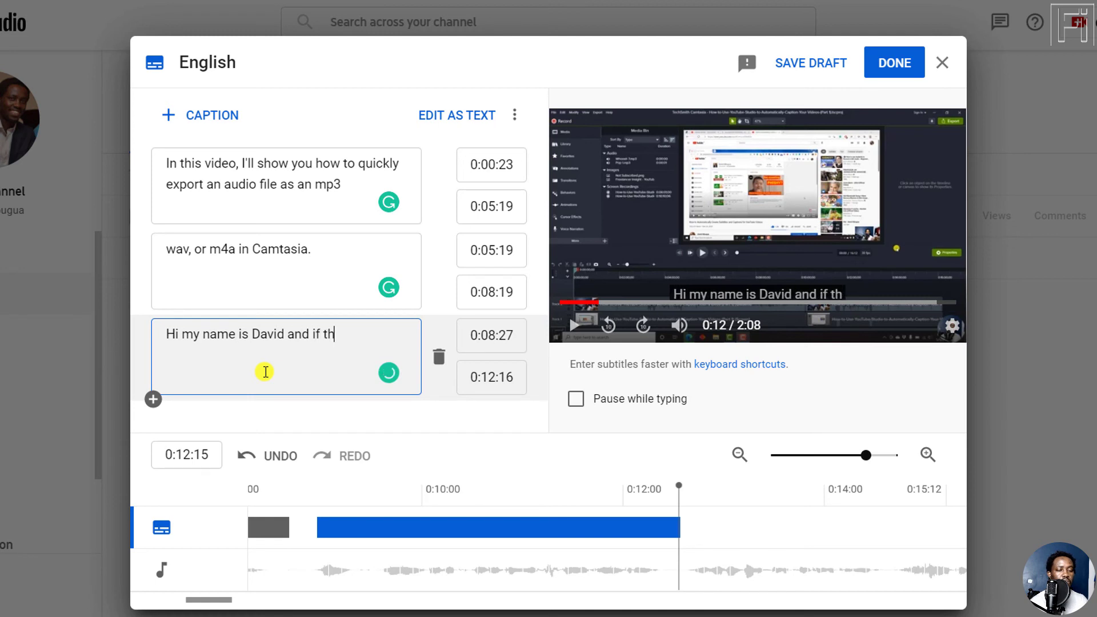
text(is is your firs)
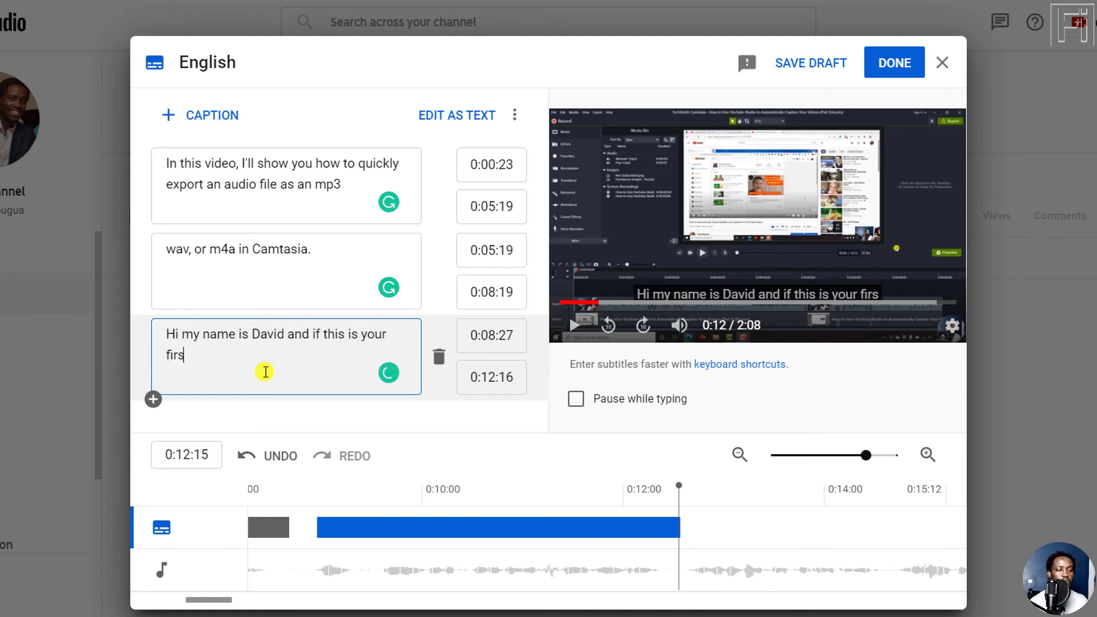
text(t time watch)
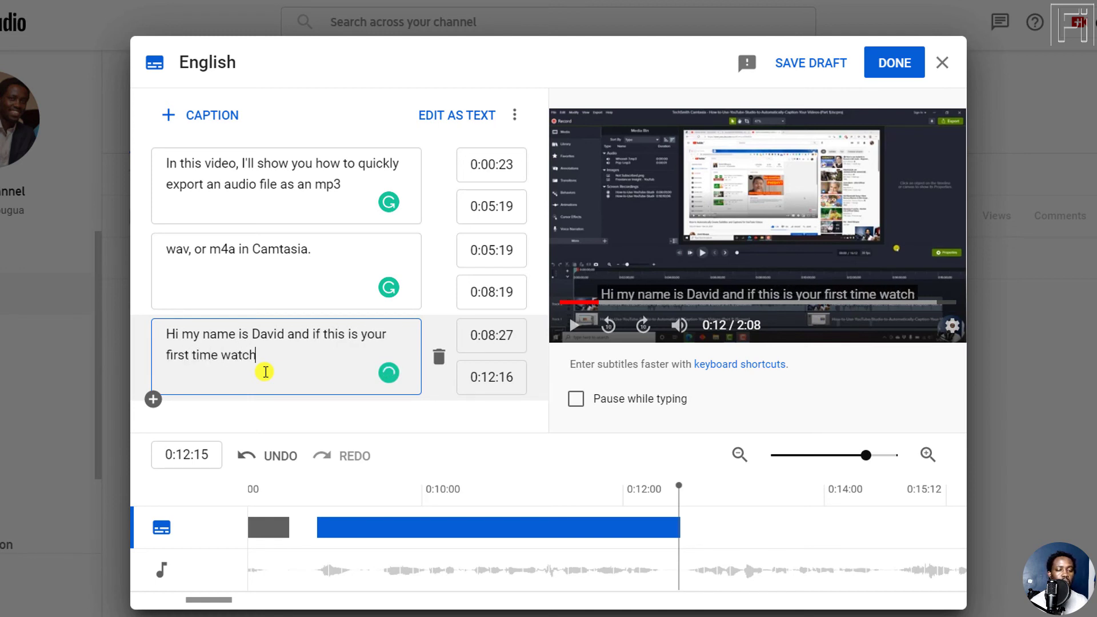
text(ing my videos,)
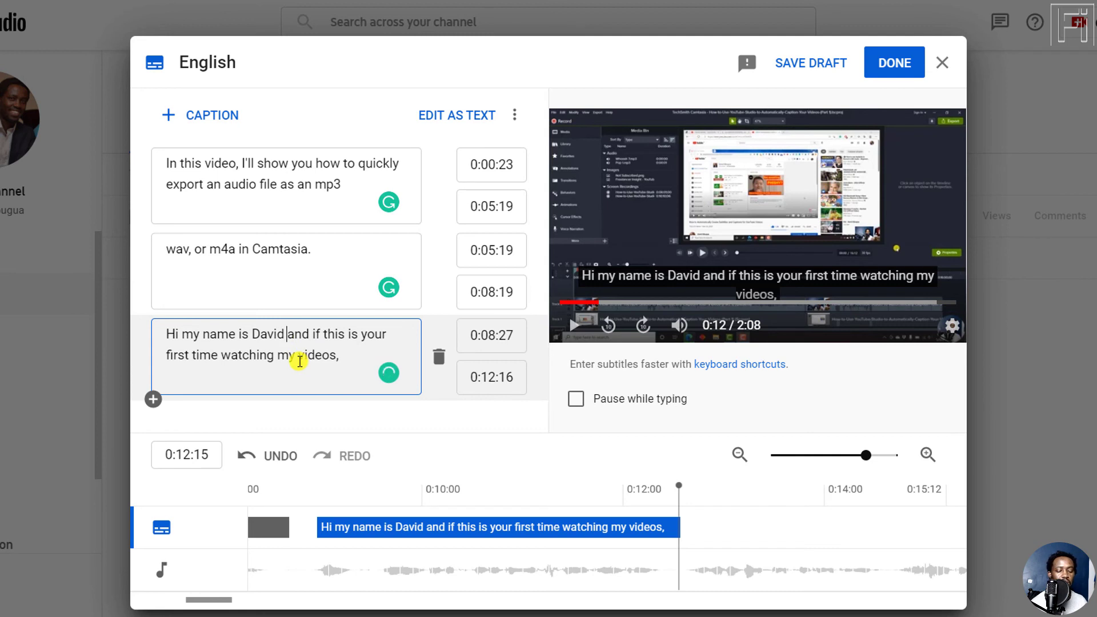
Break the third caption's text onto a second line before "your first time" and finish the English subtitles
key(shift+Return)
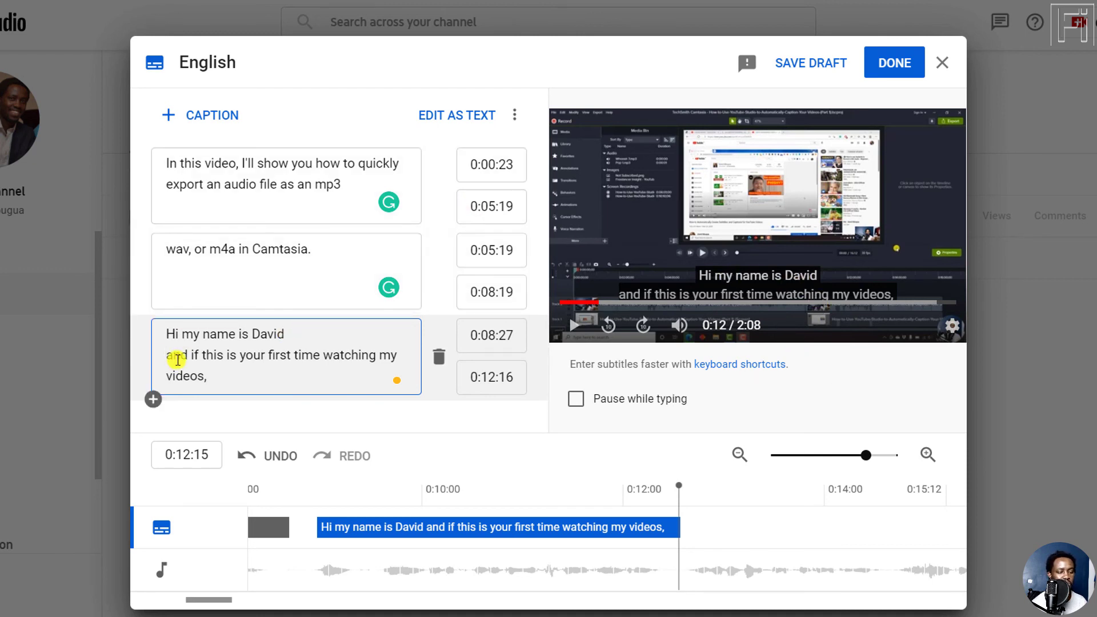
key(BackSpace)
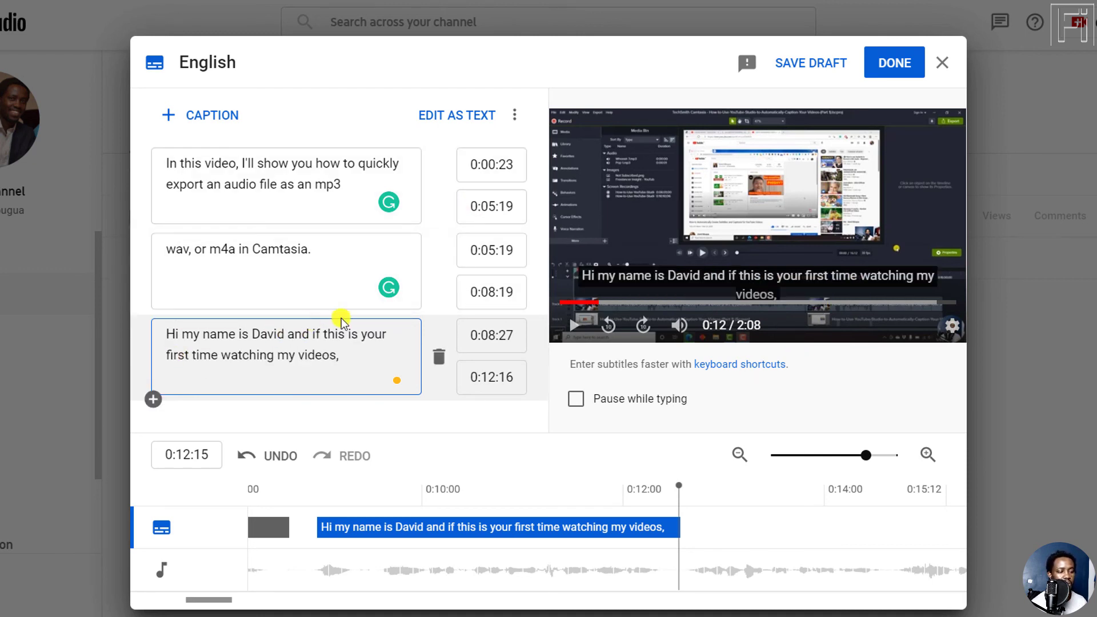
click(365, 335)
key(Return)
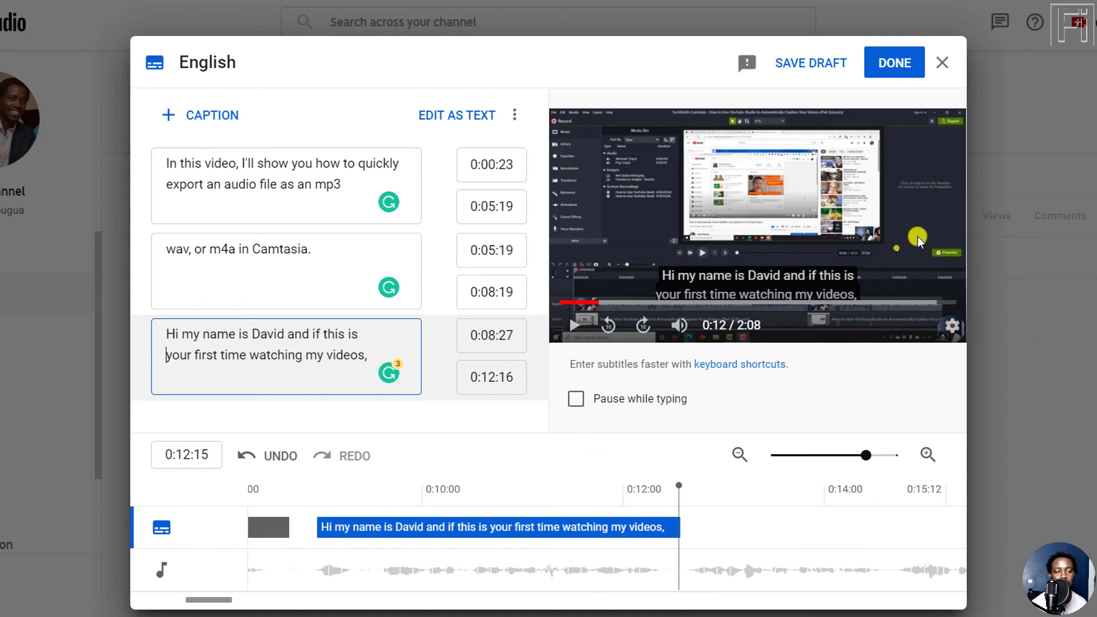
click(888, 64)
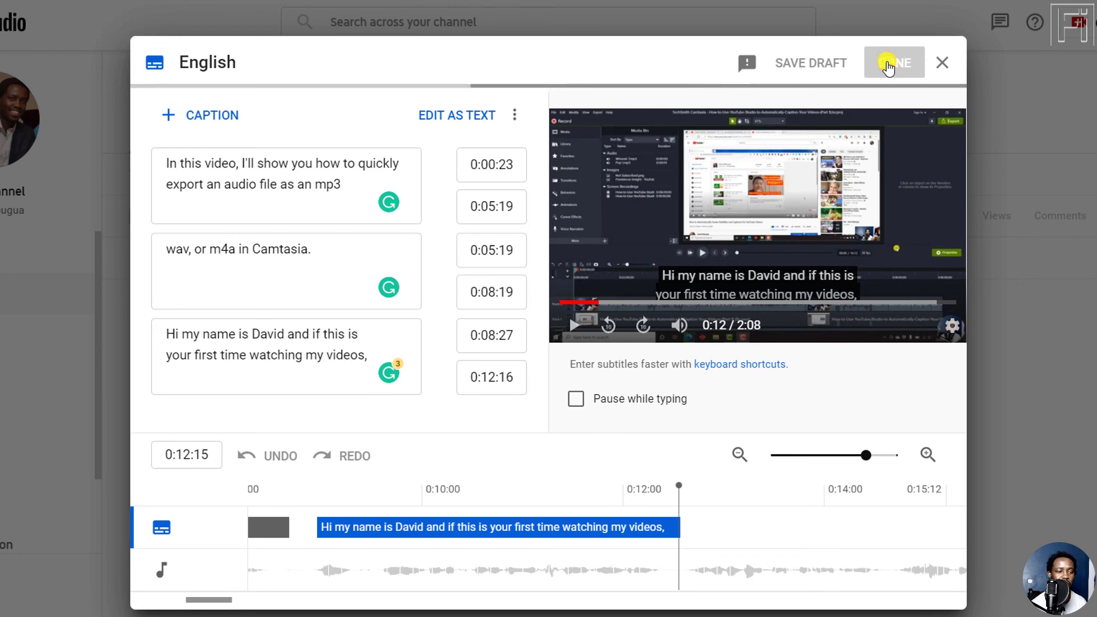